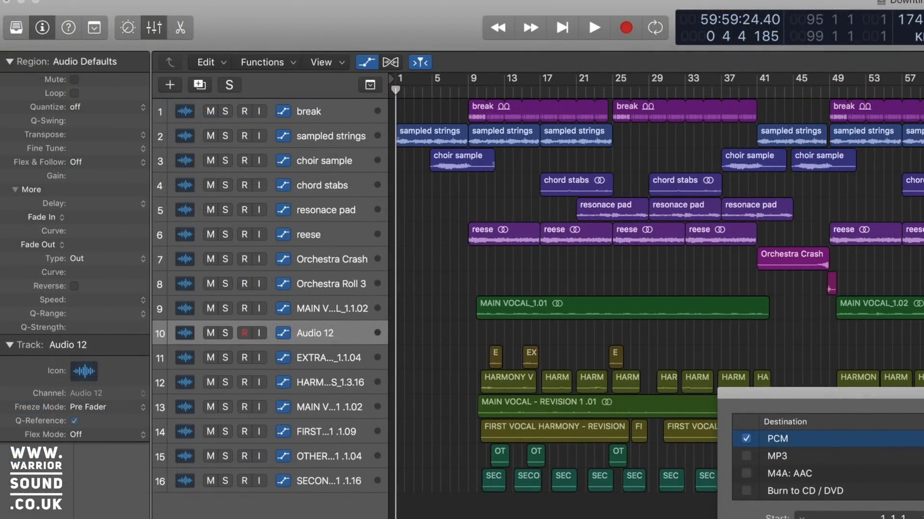
# Open the bounce settings for the whole arrangement, starting from bar 1
pyautogui.press('Escape')
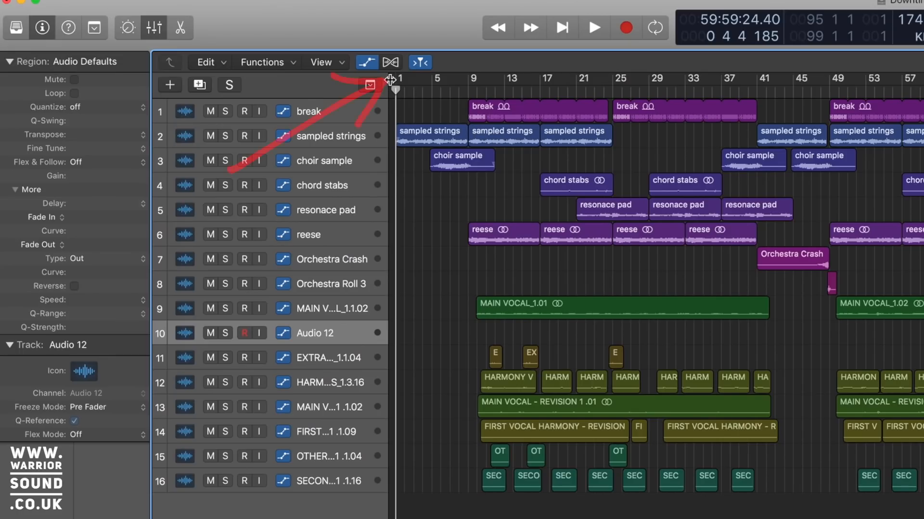
pyautogui.moveTo(392, 79)
pyautogui.mouseDown()
pyautogui.moveTo(396, 90)
pyautogui.moveTo(410, 90)
pyautogui.moveTo(395, 91)
pyautogui.moveTo(423, 92)
pyautogui.moveTo(378, 100)
pyautogui.moveTo(439, 97)
pyautogui.moveTo(394, 96)
pyautogui.mouseUp()
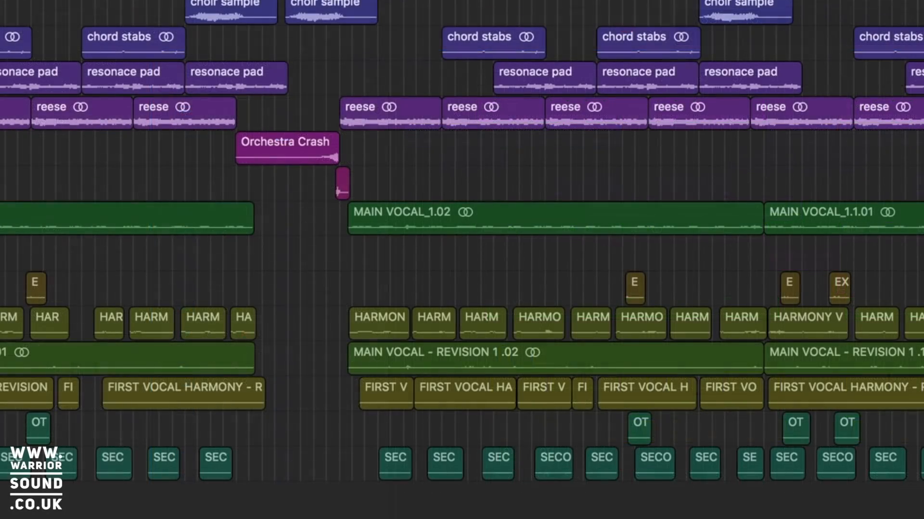
pyautogui.press('super+b')
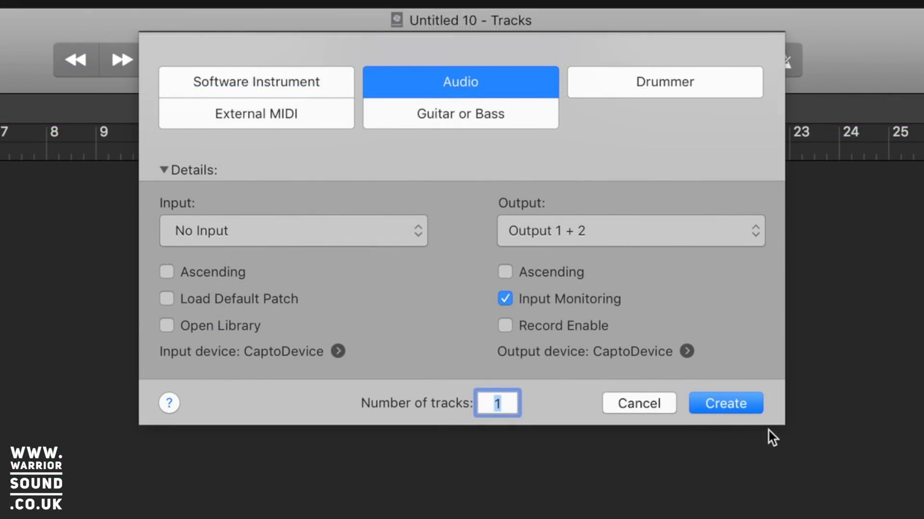
# Create one audio track in the new project and increase its height
pyautogui.click(753, 411)
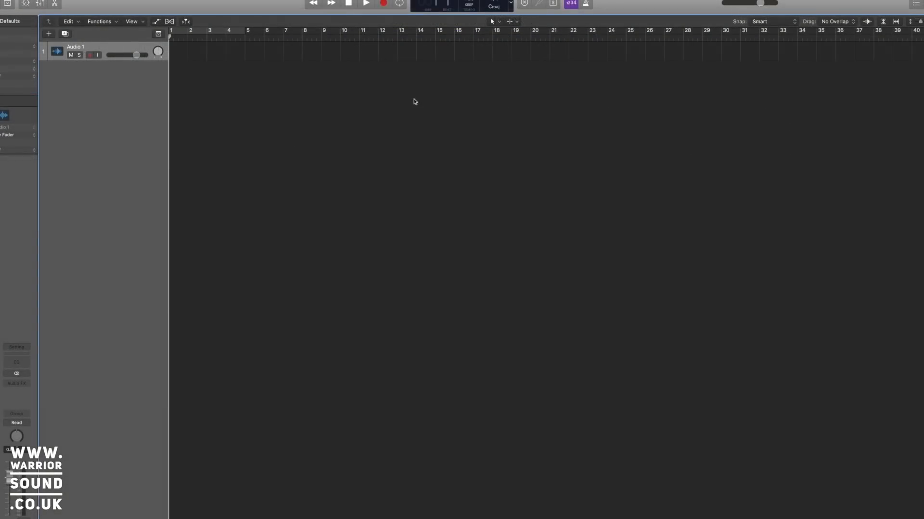
pyautogui.moveTo(124, 61); pyautogui.dragTo(124, 105)
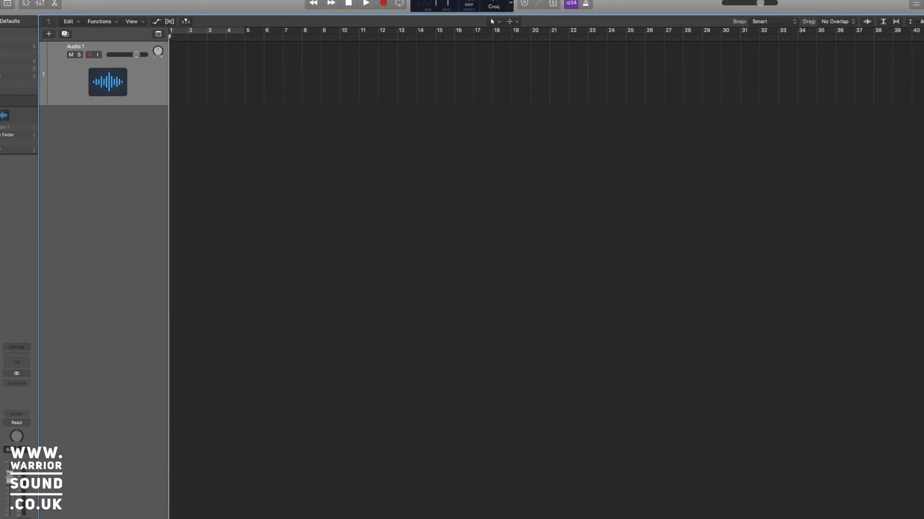
# Place the Downtime Mix (Logic Master Tutorial) audio file on the track at bar 1 and import its tempo information
pyautogui.moveTo(923, 159); pyautogui.dragTo(918, 180)
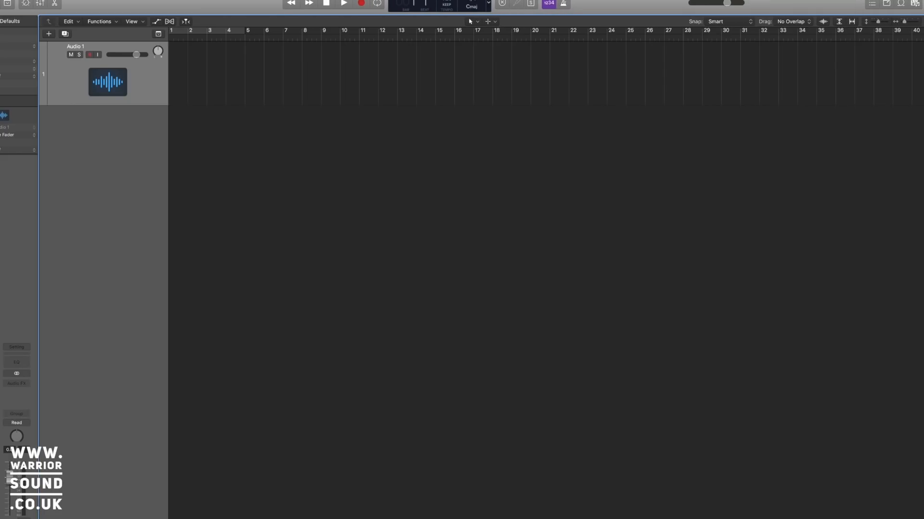
pyautogui.moveTo(923, 145); pyautogui.dragTo(173, 67)
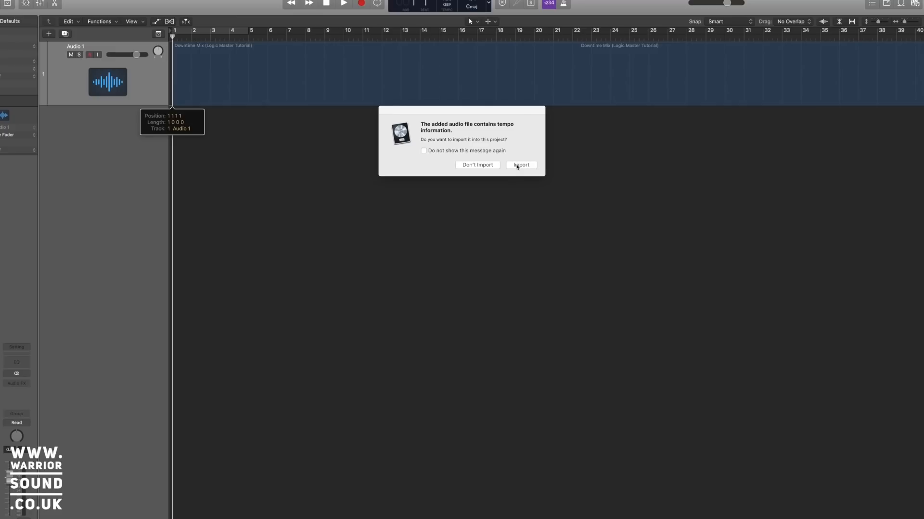
pyautogui.click(523, 167)
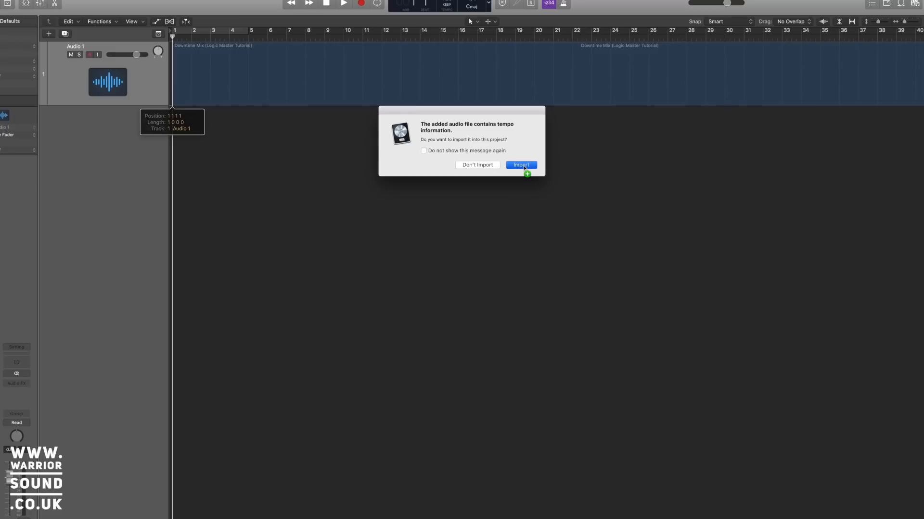
pyautogui.click(523, 165)
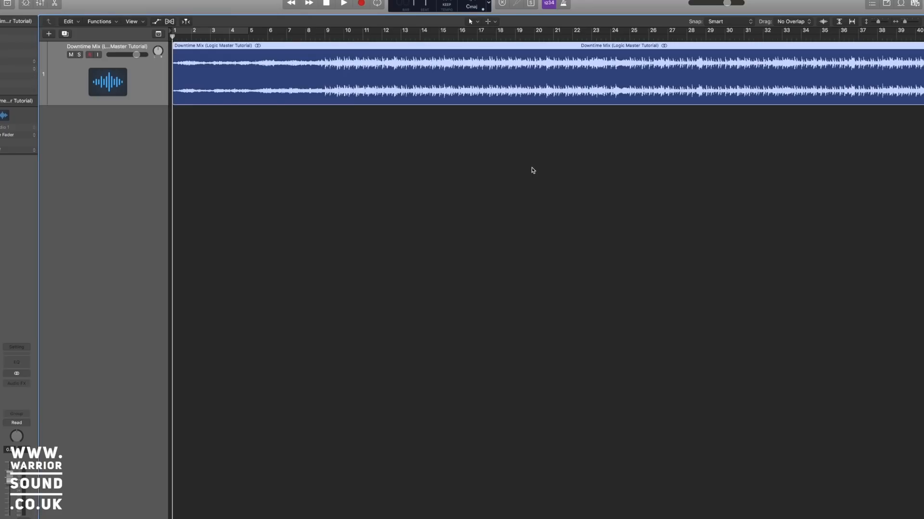
pyautogui.moveTo(922, 282); pyautogui.dragTo(923, 282)
pyautogui.press('z')
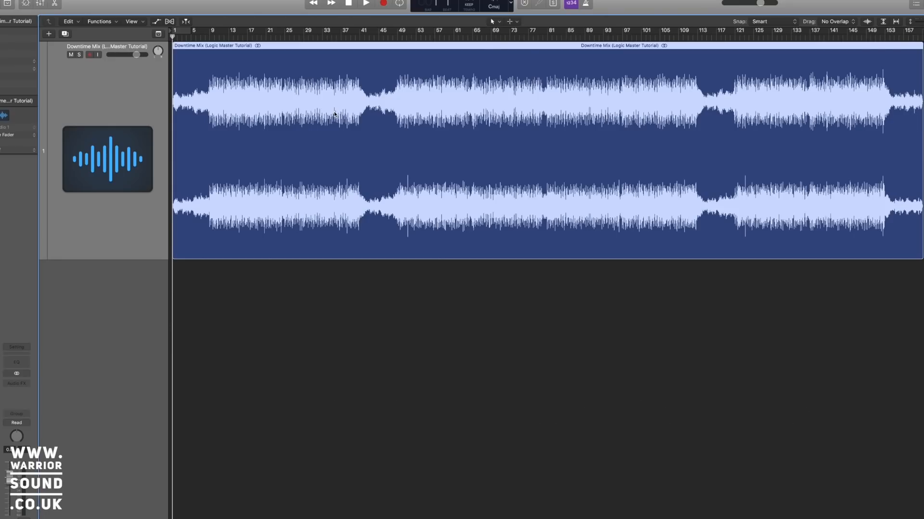
# Import the reference song 03 Plasticworld onto a new audio track below the mix
pyautogui.press('super+Tab')
pyautogui.click(506, 302)
pyautogui.click(577, 312)
pyautogui.click(592, 250)
pyautogui.moveTo(667, 258); pyautogui.dragTo(132, 371)
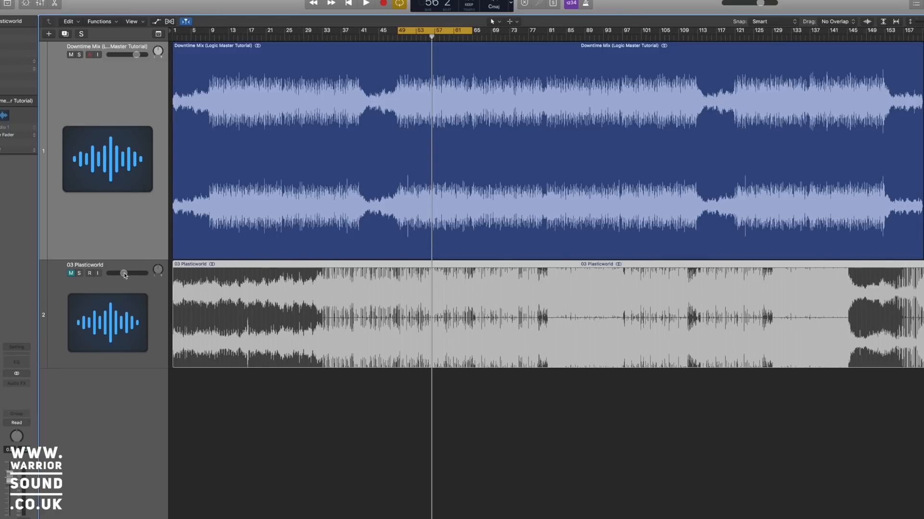
# Insert a Channel EQ on the 03 Plasticworld track and set its analyzer decay to 0 dB/s
pyautogui.click(156, 342)
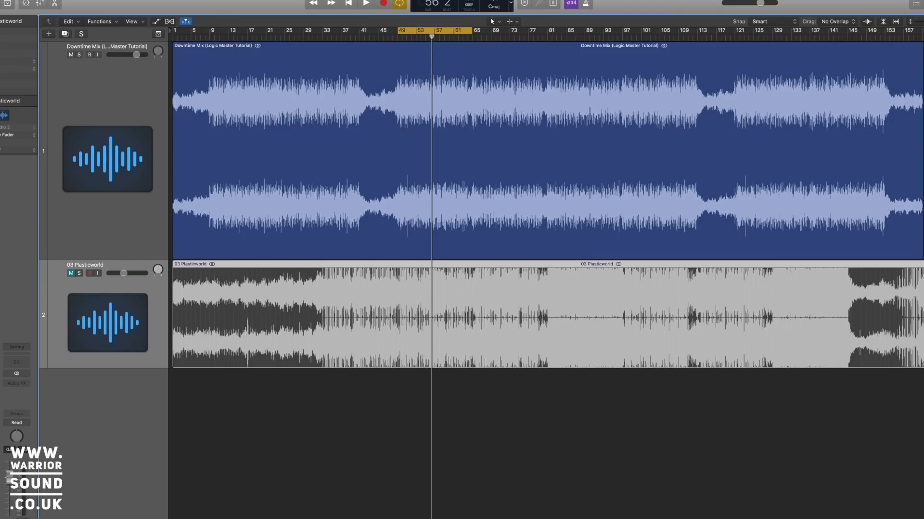
pyautogui.moveTo(261, 159); pyautogui.dragTo(493, 310)
pyautogui.moveTo(279, 9); pyautogui.dragTo(537, 130)
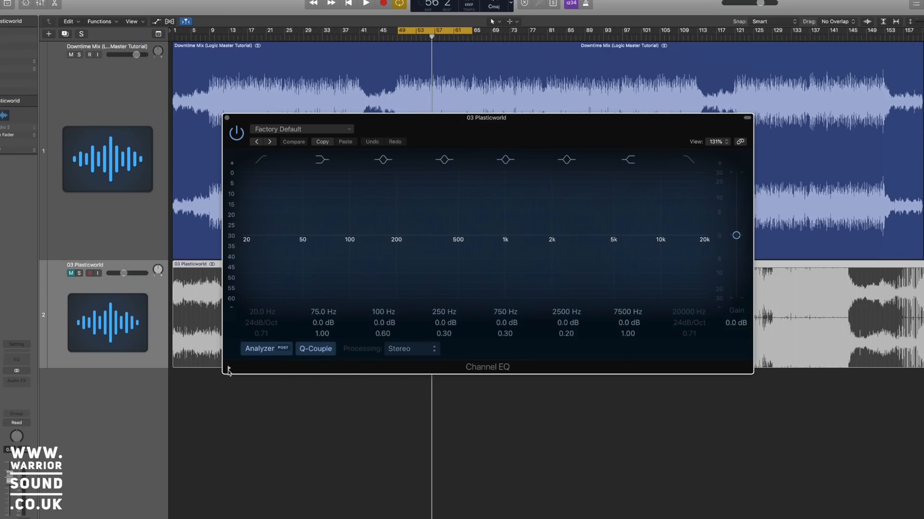
pyautogui.click(229, 369)
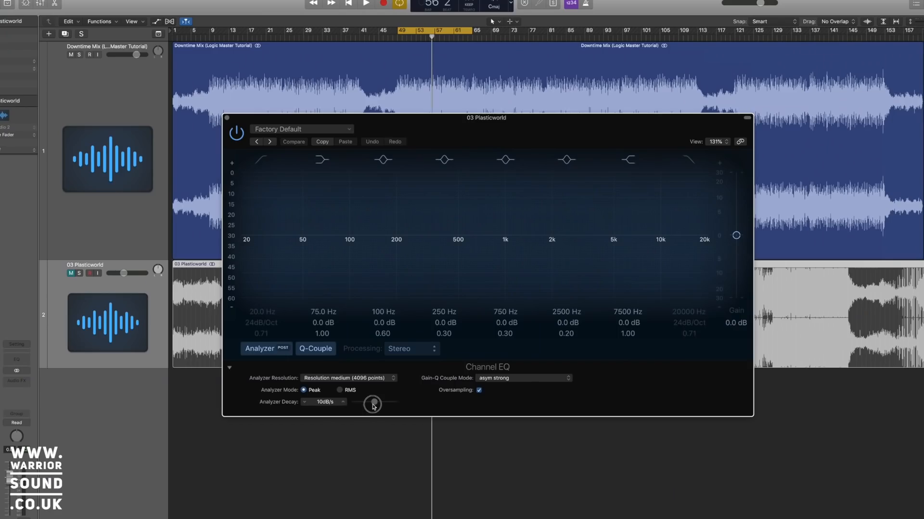
pyautogui.moveTo(543, 471); pyautogui.dragTo(228, 455)
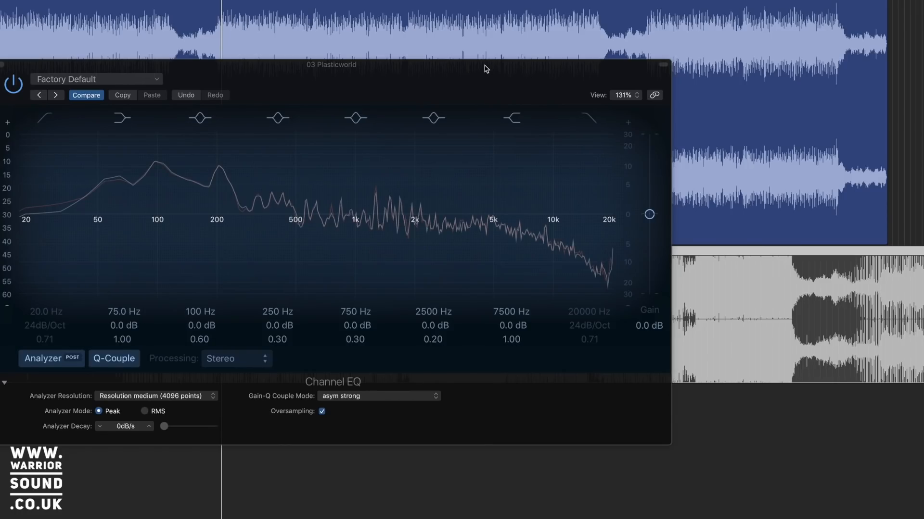
# Shrink the 03 Plasticworld Channel EQ window to 86% and move it aside to free space for another EQ
pyautogui.moveTo(469, 75); pyautogui.dragTo(568, 136)
pyautogui.moveTo(767, 494); pyautogui.dragTo(536, 385)
pyautogui.moveTo(373, 117); pyautogui.dragTo(765, 122)
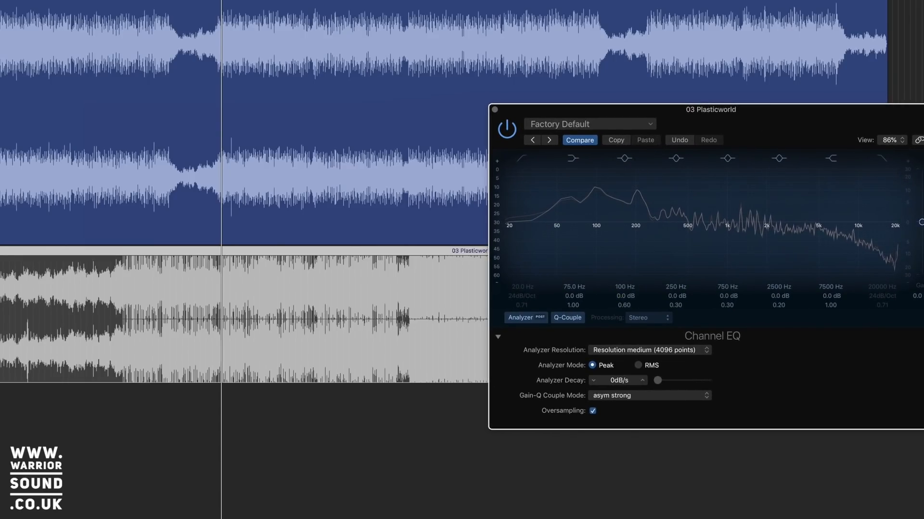
# Insert a Channel EQ on the Downtime Mix track, set its analyzer decay to 0 dB/s and place it beside the reference EQ
pyautogui.click(66, 73)
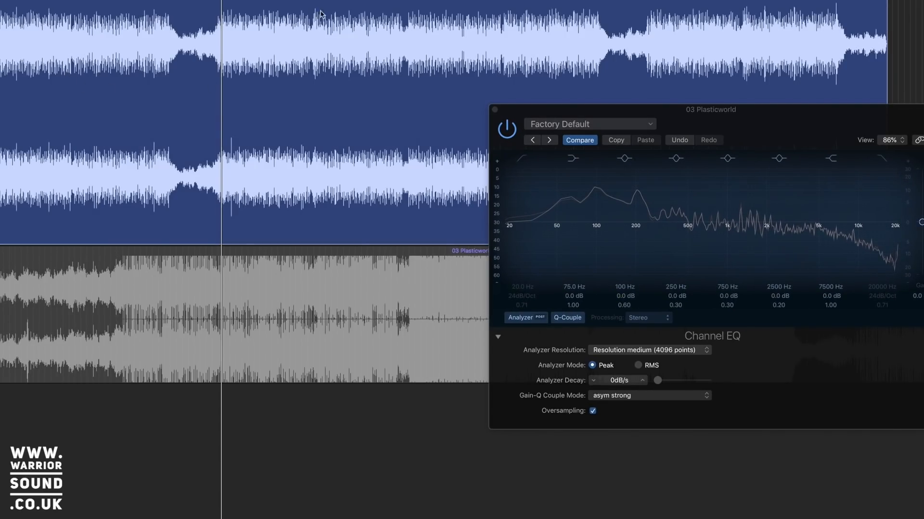
pyautogui.moveTo(313, 0); pyautogui.dragTo(409, 0)
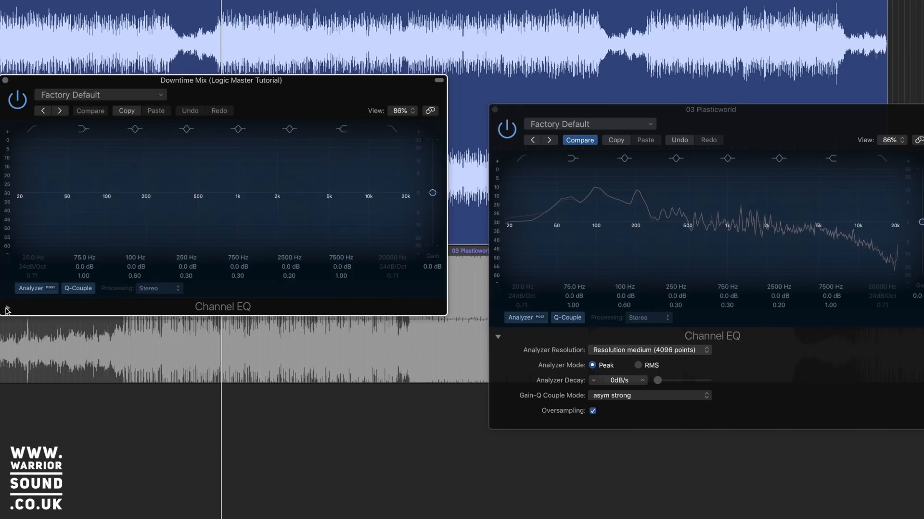
pyautogui.click(8, 308)
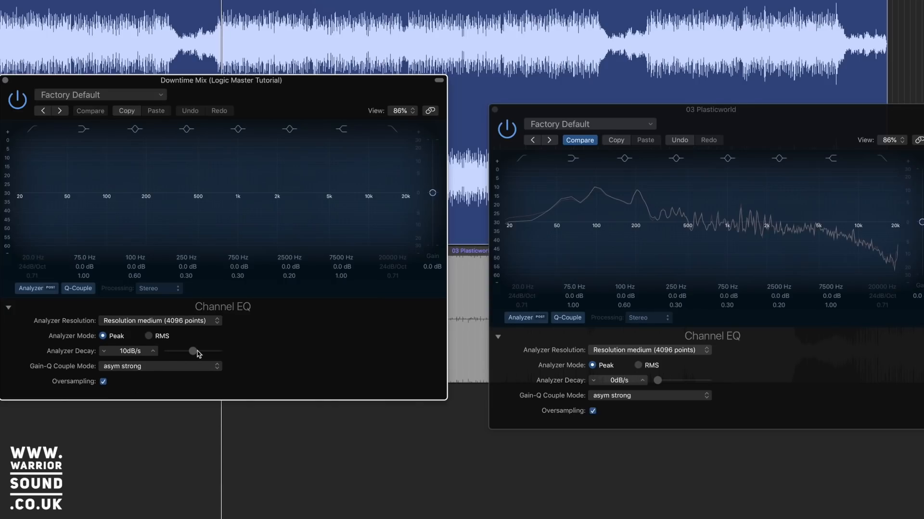
pyautogui.moveTo(193, 352); pyautogui.dragTo(168, 351)
pyautogui.moveTo(343, 82); pyautogui.dragTo(370, 128)
# Play the mix to capture its spectrum and stack its EQ window above the 03 Plasticworld one for comparison
pyautogui.press('space')
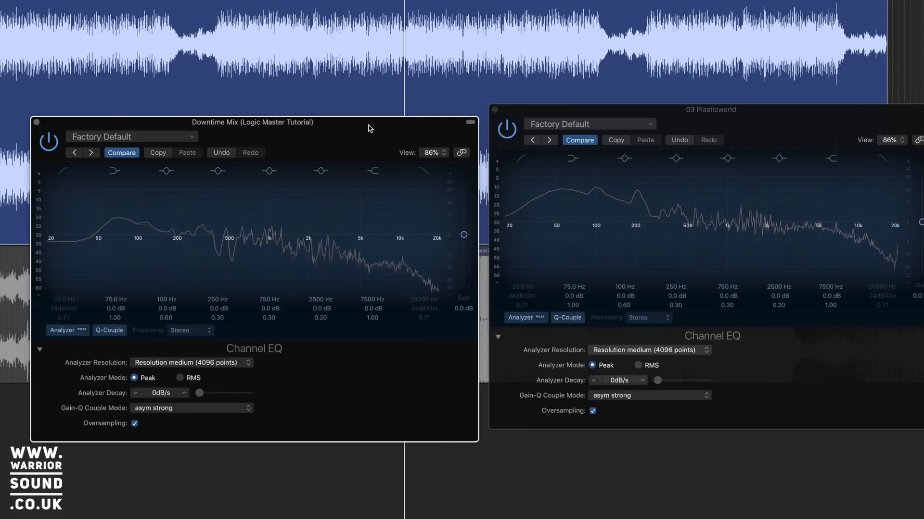
pyautogui.moveTo(78, 272)
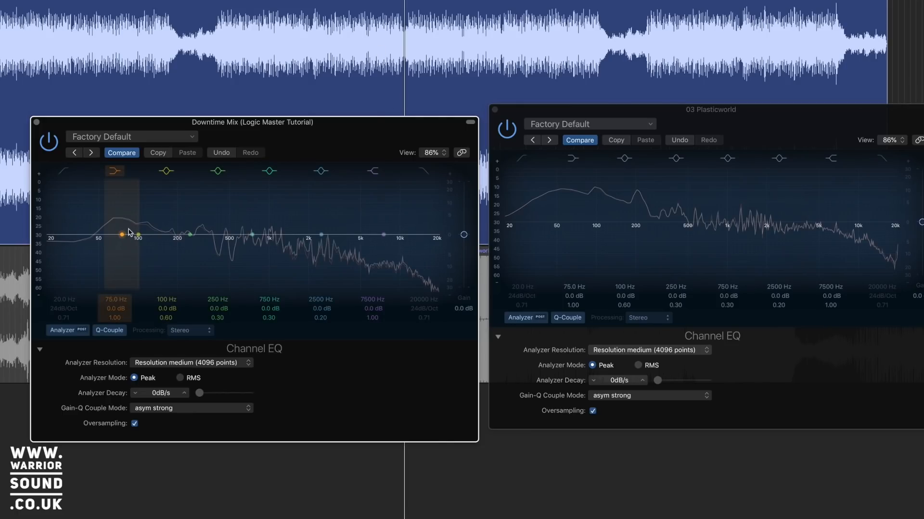
pyautogui.moveTo(588, 194)
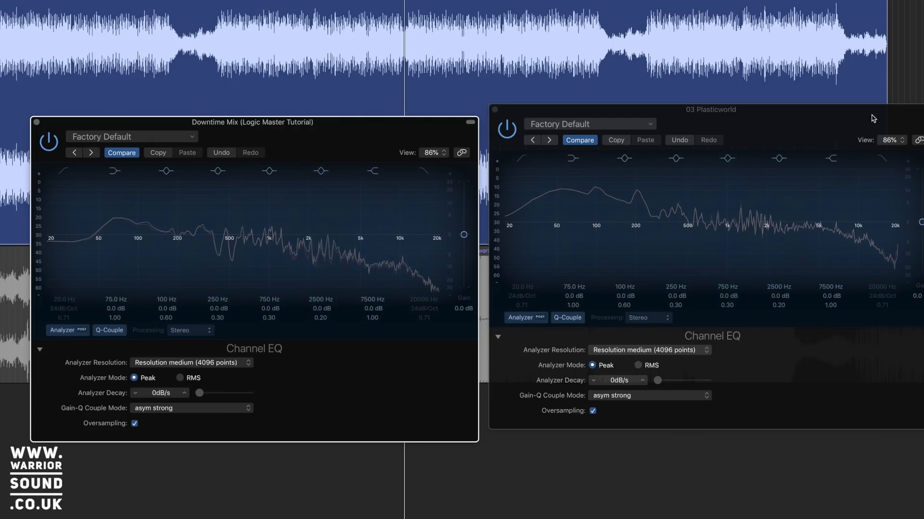
pyautogui.moveTo(408, 126); pyautogui.dragTo(444, 46)
pyautogui.moveTo(721, 114); pyautogui.dragTo(300, 224)
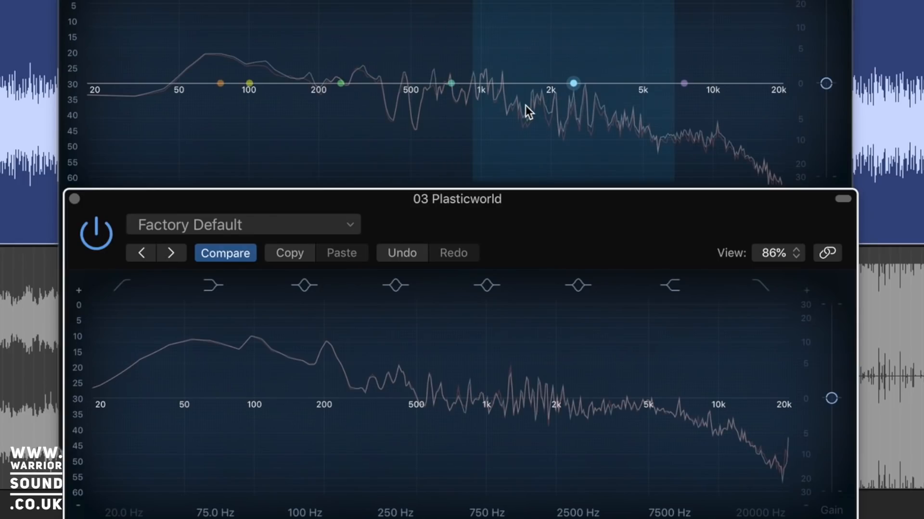
# Try a 16 dB cut at 950 Hz with the 2500 Hz band of the mix's EQ and undo it
pyautogui.moveTo(574, 84); pyautogui.dragTo(471, 154)
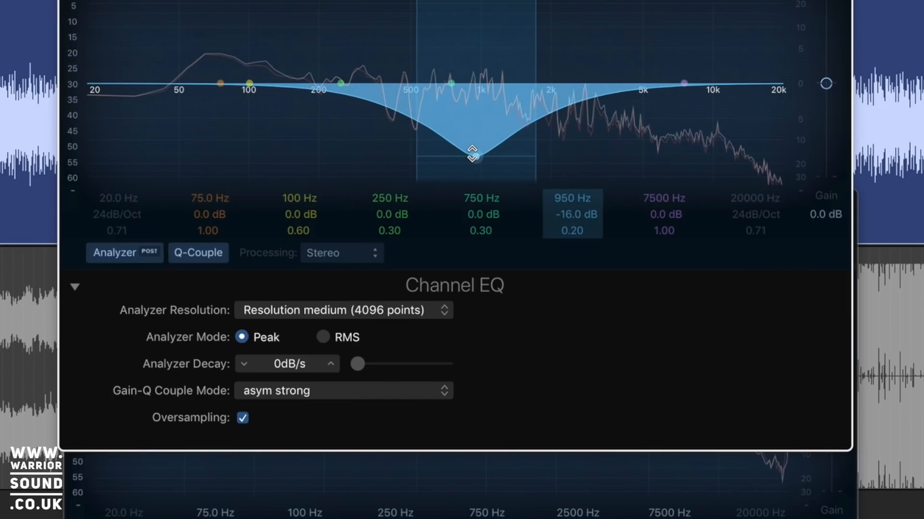
pyautogui.press('super+z')
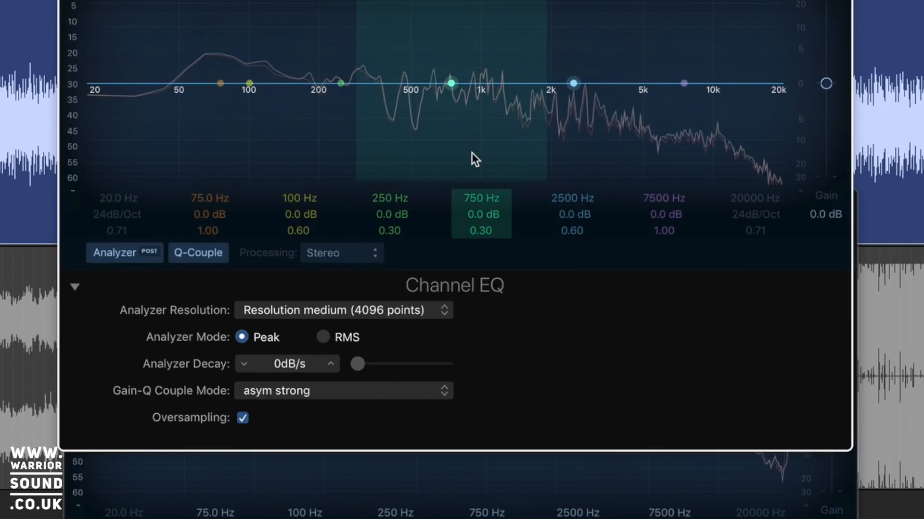
# Review the tracks' inserts in the mixer and add a Compressor to the Downtime Mix track
pyautogui.click(678, 517)
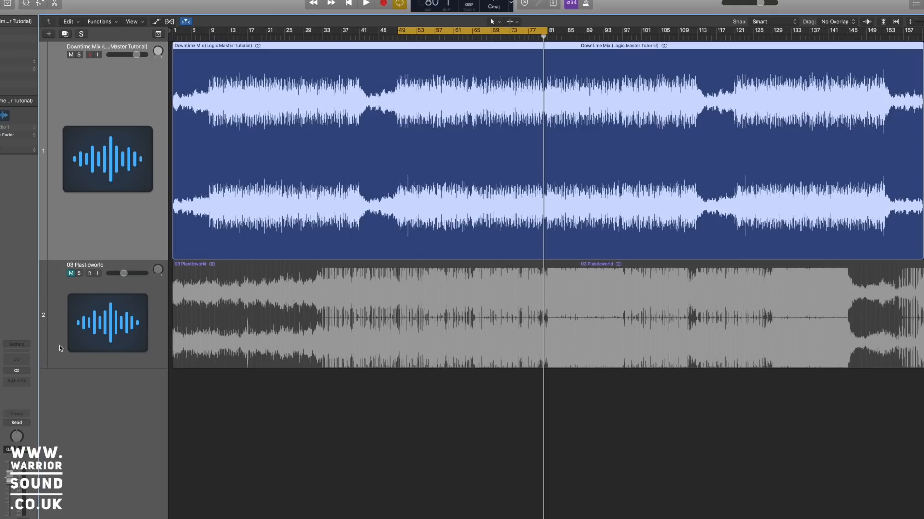
pyautogui.press('x')
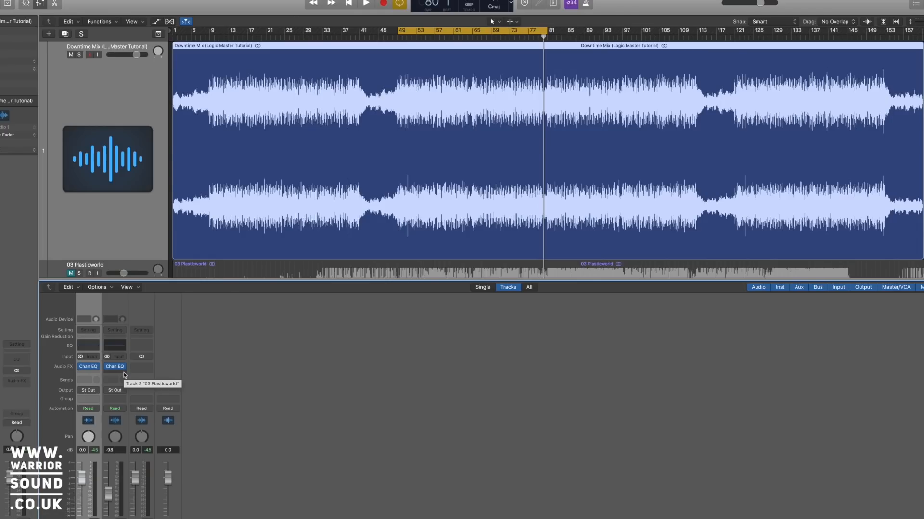
pyautogui.press('x')
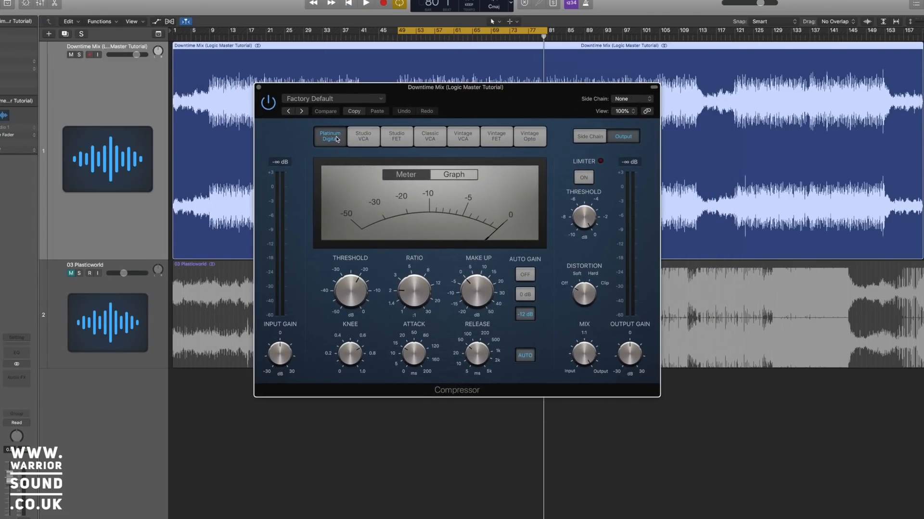
# Browse the Studio FET, Vintage Opto and Vintage VCA models of the Compressor and return to Platinum Digital
pyautogui.click(392, 142)
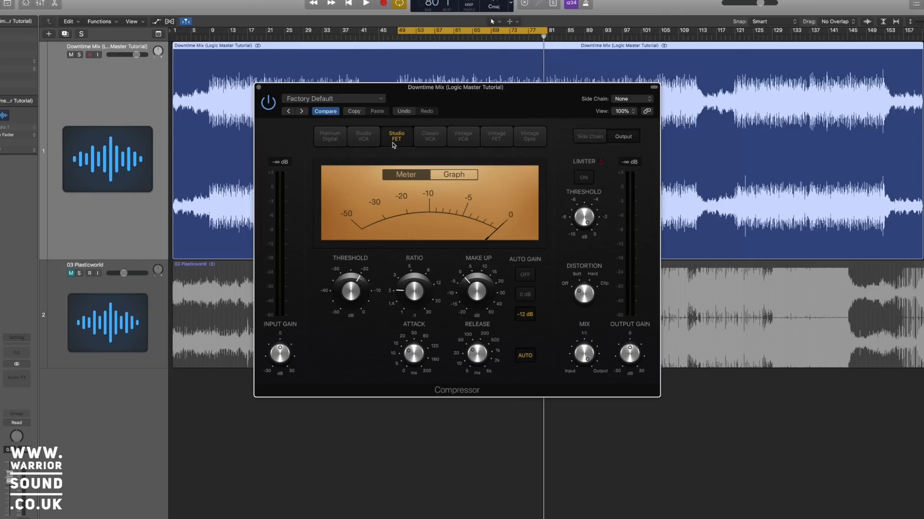
pyautogui.click(530, 140)
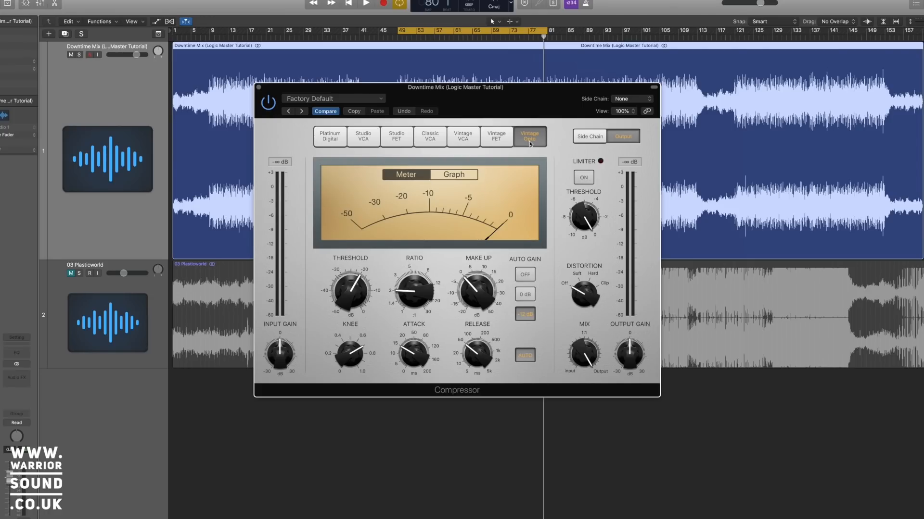
pyautogui.click(465, 140)
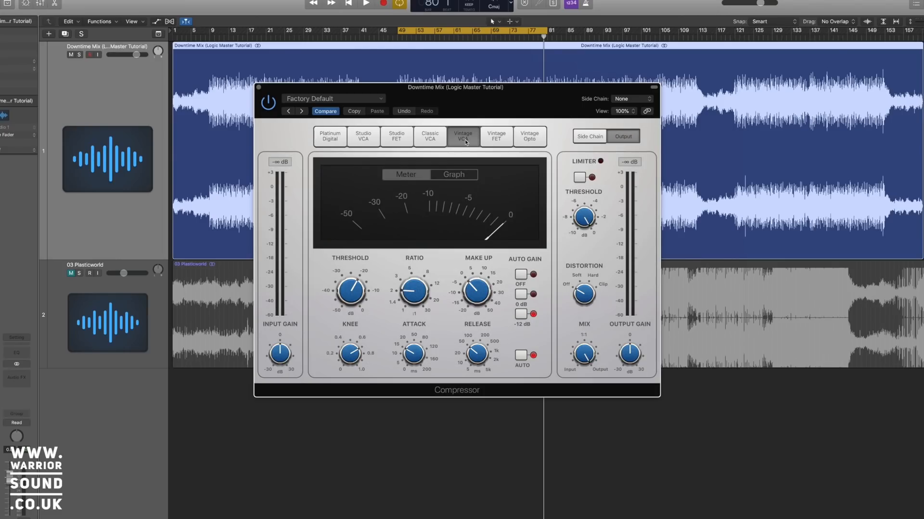
pyautogui.click(537, 139)
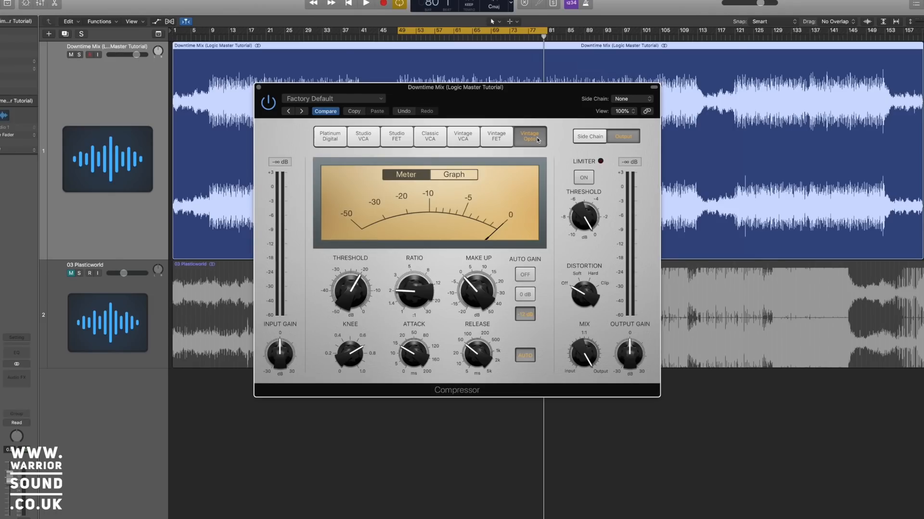
pyautogui.click(330, 136)
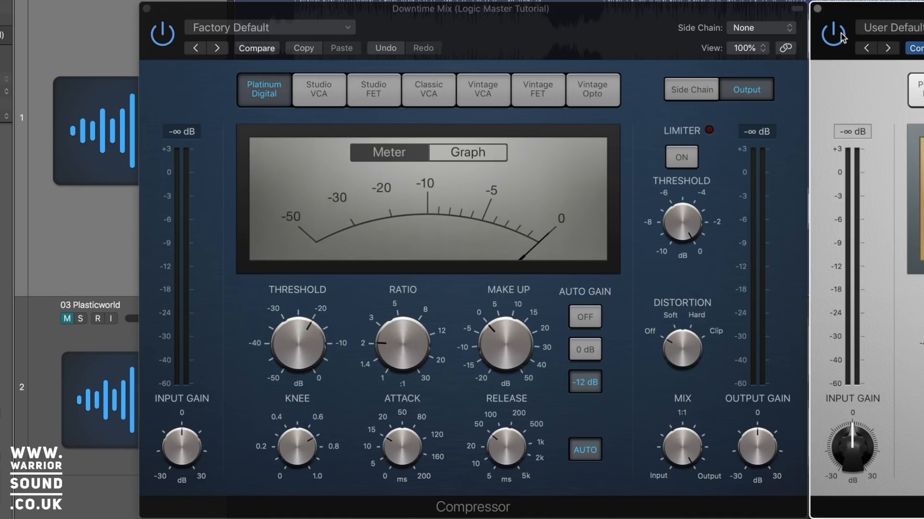
# Bypass the Vintage Opto compressor and slightly raise the release time on the Platinum Digital compressor
pyautogui.moveTo(648, 39); pyautogui.dragTo(616, 28)
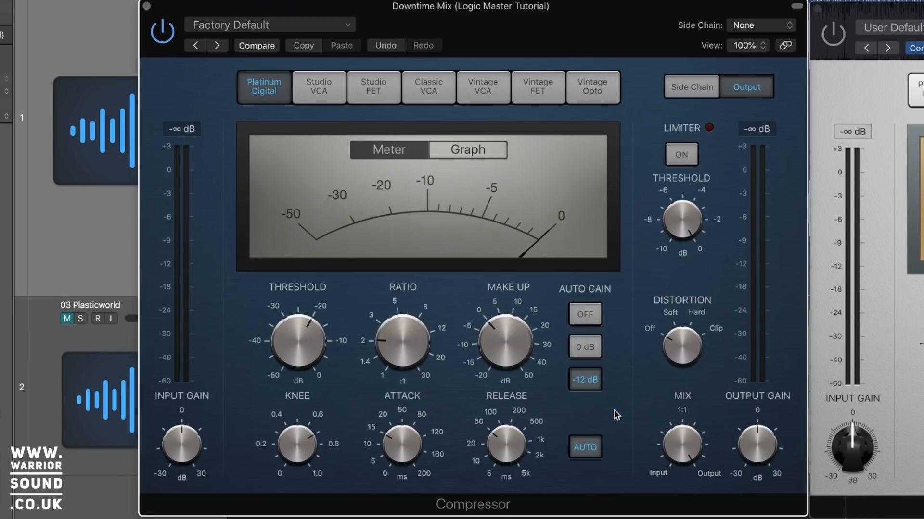
pyautogui.moveTo(406, 464)
pyautogui.moveTo(503, 451); pyautogui.dragTo(506, 447)
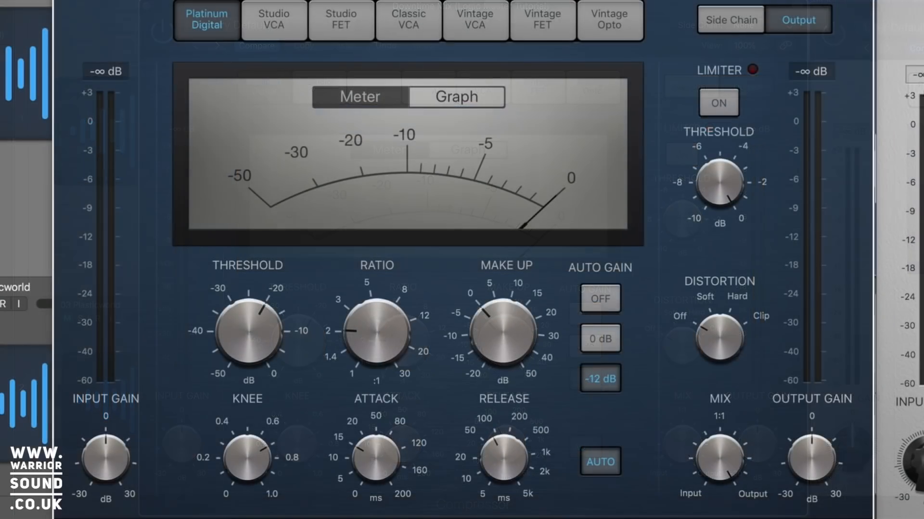
# Slightly raise the Platinum Digital compressor's threshold and set its attack to 11.5 ms
pyautogui.moveTo(384, 353)
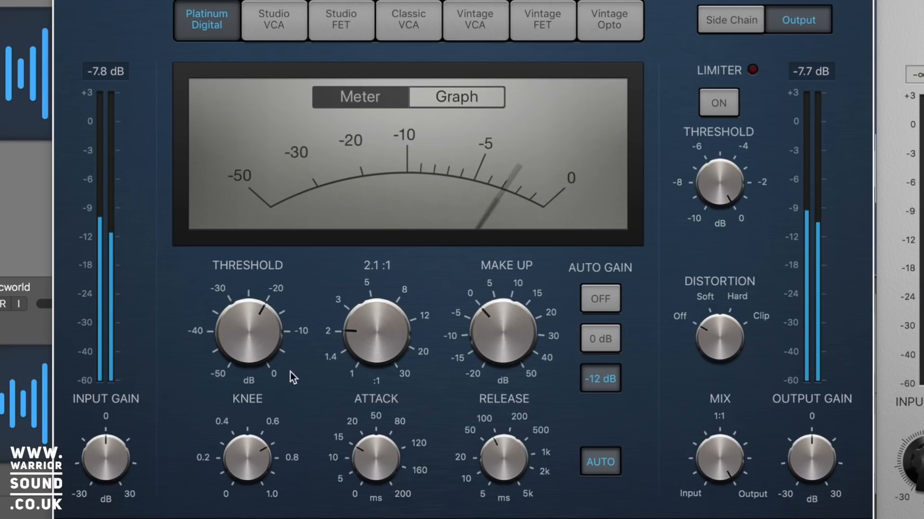
pyautogui.click(261, 356)
pyautogui.moveTo(261, 356)
pyautogui.mouseDown()
pyautogui.moveTo(270, 322)
pyautogui.moveTo(269, 372)
pyautogui.moveTo(270, 364)
pyautogui.mouseUp()
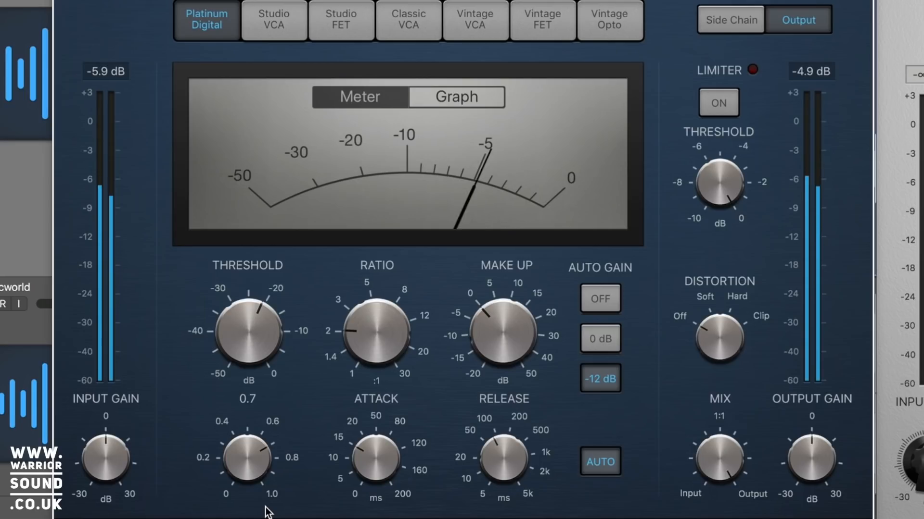
pyautogui.moveTo(365, 458); pyautogui.dragTo(363, 470)
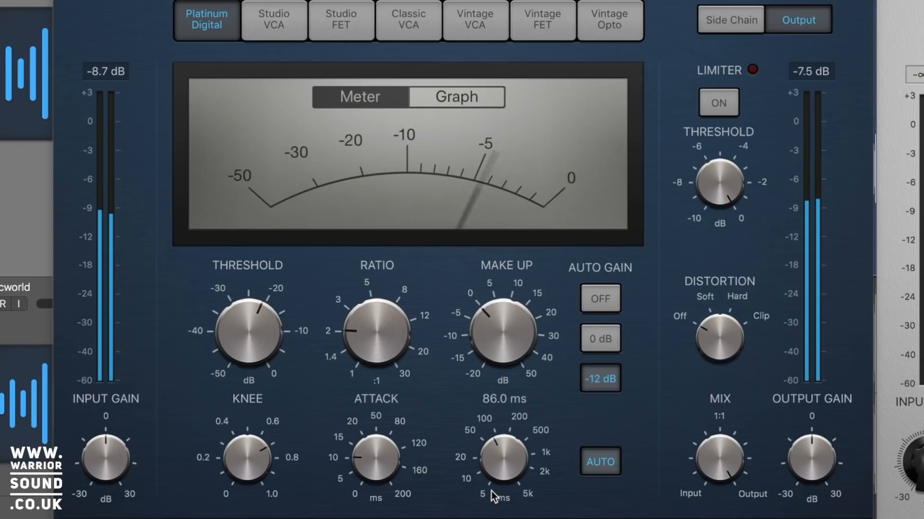
pyautogui.moveTo(407, 475); pyautogui.dragTo(380, 468)
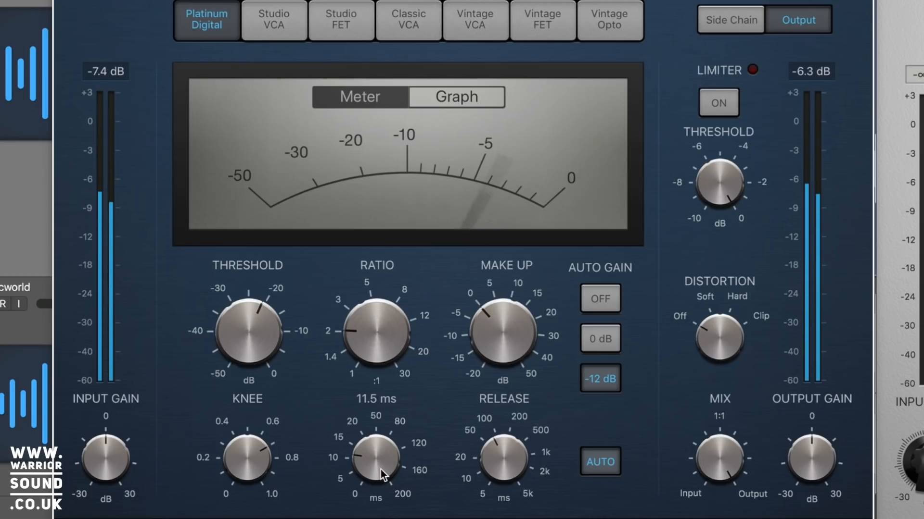
# Lower the Platinum Digital compressor's knee to about 0.2
pyautogui.moveTo(248, 462)
pyautogui.mouseDown()
pyautogui.moveTo(253, 492)
pyautogui.moveTo(258, 444)
pyautogui.moveTo(247, 496)
pyautogui.moveTo(268, 423)
pyautogui.moveTo(253, 479)
pyautogui.mouseUp()
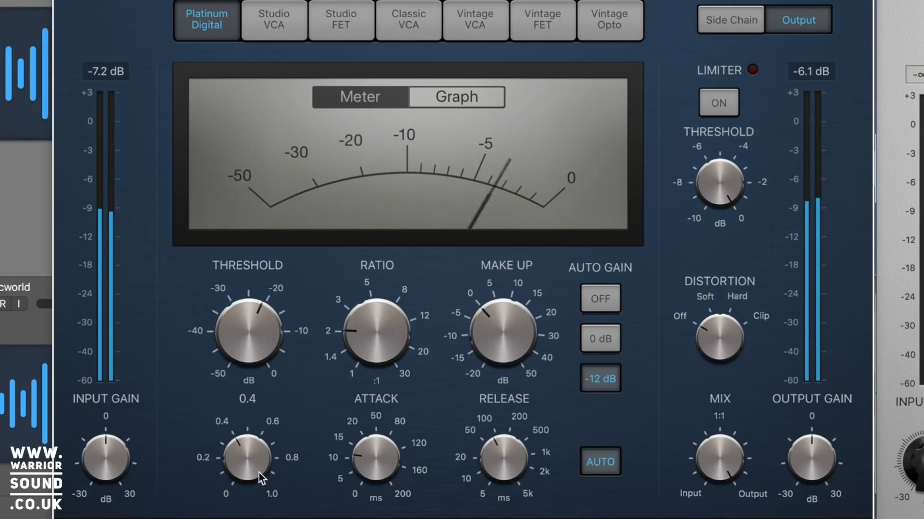
pyautogui.click(258, 473)
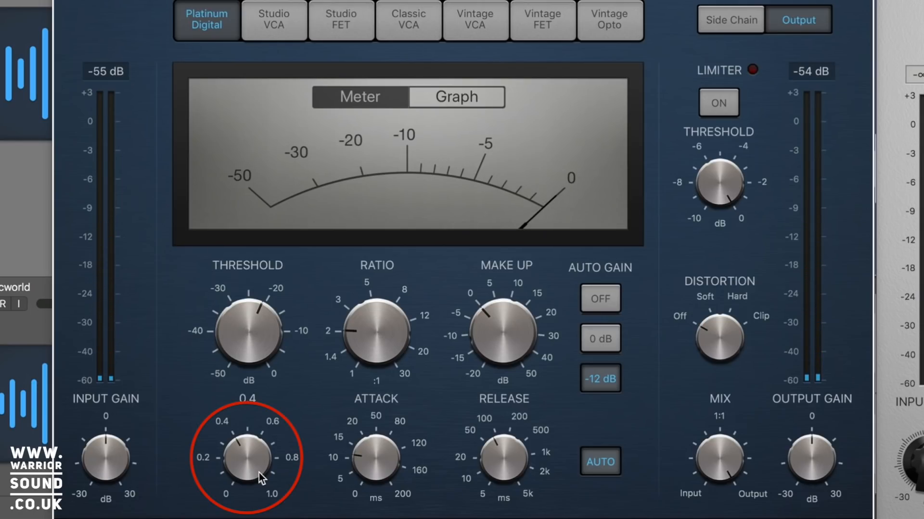
pyautogui.moveTo(249, 463)
pyautogui.mouseDown()
pyautogui.moveTo(253, 455)
pyautogui.moveTo(247, 475)
pyautogui.mouseUp()
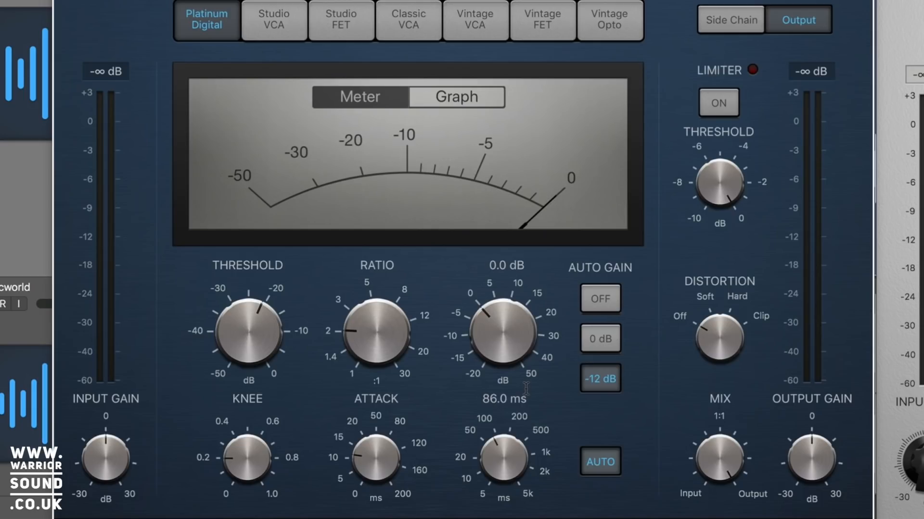
# Switch off auto gain on the Platinum Digital compressor and raise its make-up gain by a few decibels
pyautogui.click(597, 299)
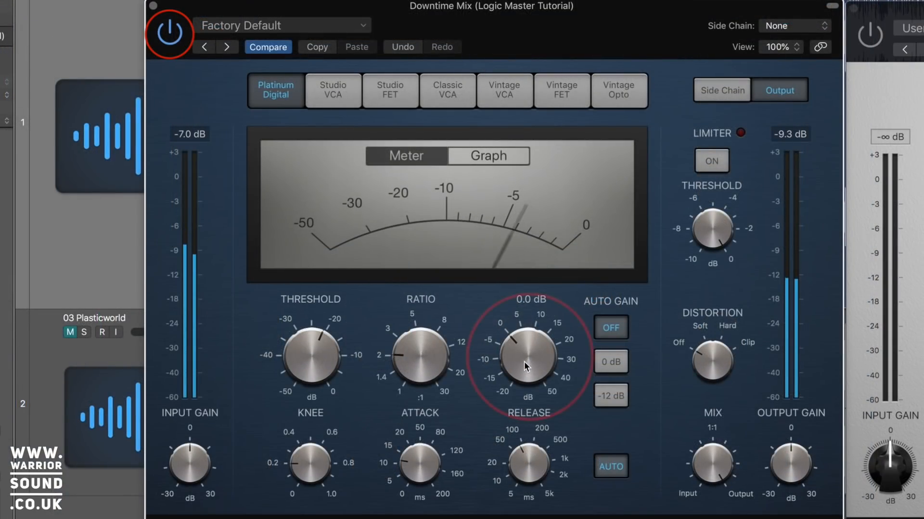
pyautogui.moveTo(523, 365); pyautogui.dragTo(523, 352)
# Compare the mix with and without the Platinum Digital compressor by repeatedly bypassing and re-enabling it during playback
pyautogui.click(166, 32)
pyautogui.click(165, 33)
pyautogui.click(166, 33)
pyautogui.click(166, 34)
pyautogui.click(166, 34)
pyautogui.click(166, 34)
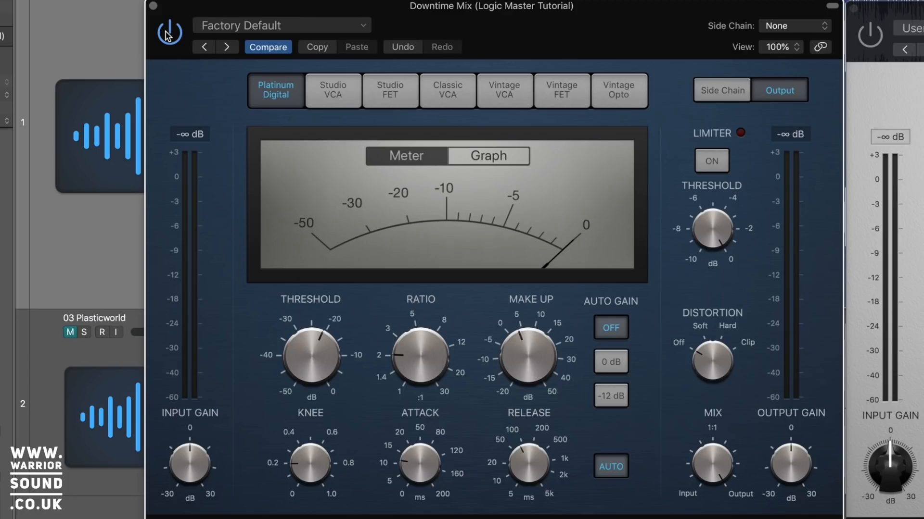
pyautogui.press('space')
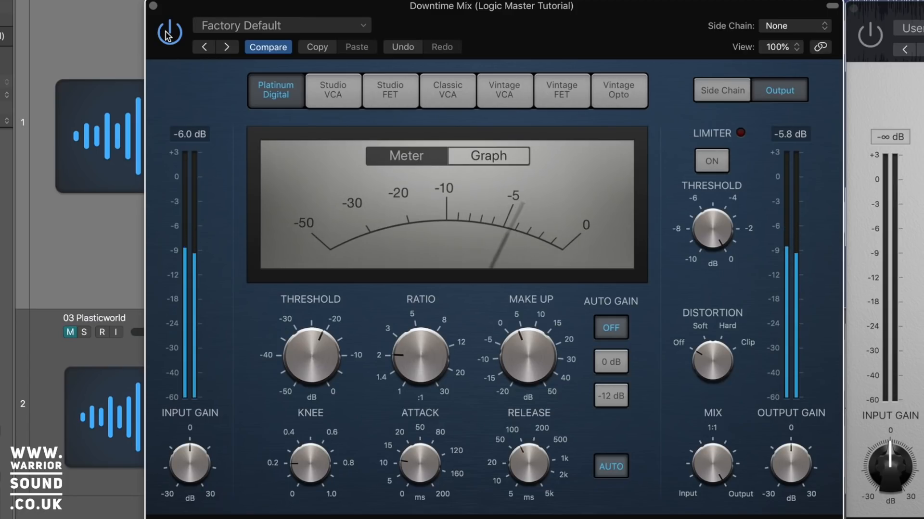
pyautogui.press('space')
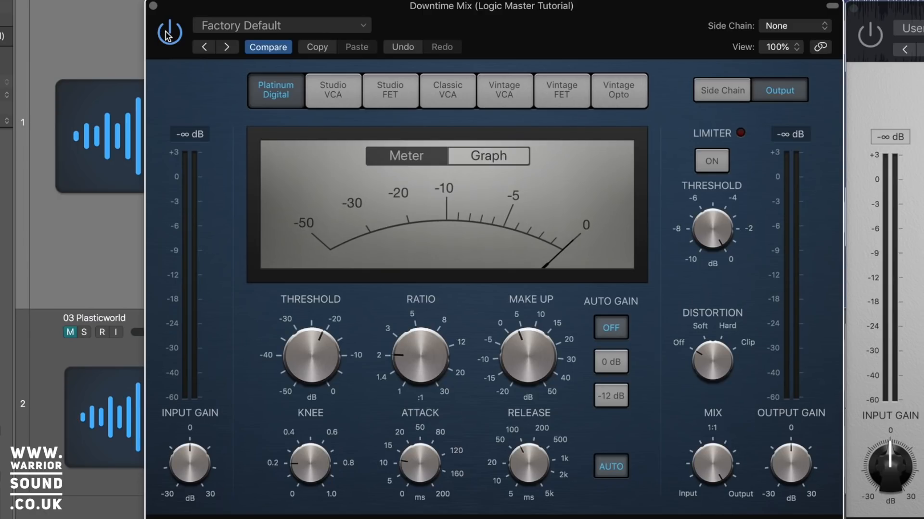
pyautogui.click(165, 33)
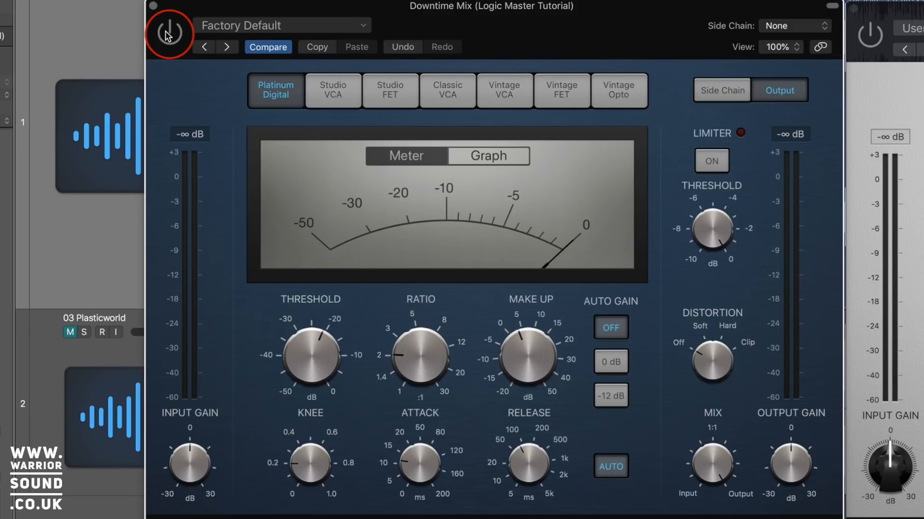
pyautogui.click(166, 34)
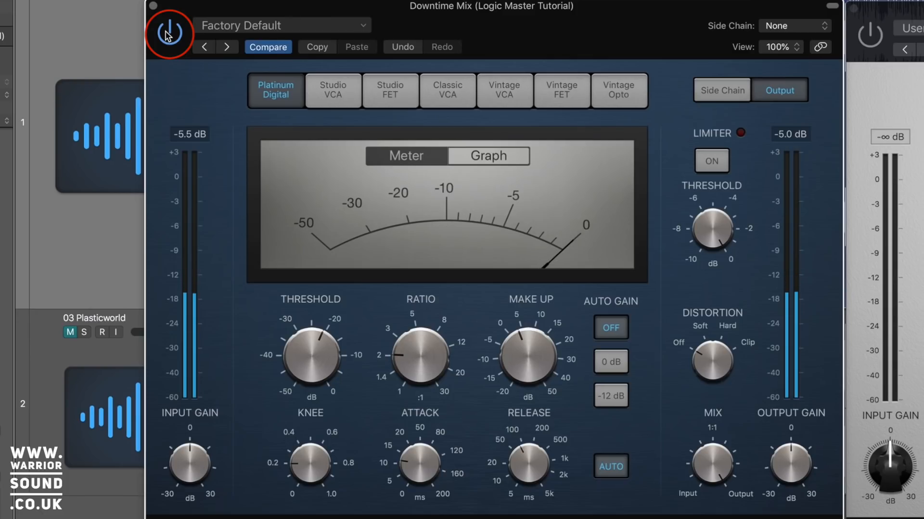
# Bypass the Platinum Digital compressor, and on the Vintage Opto compressor shorten the attack to about 10 ms and lengthen the release
pyautogui.click(167, 34)
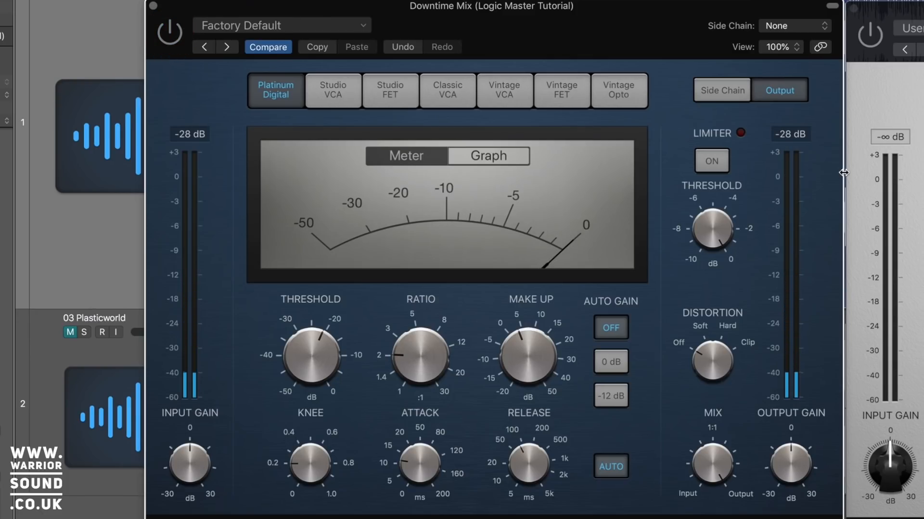
pyautogui.moveTo(664, 41); pyautogui.dragTo(585, 34)
pyautogui.moveTo(919, 9); pyautogui.dragTo(833, 7)
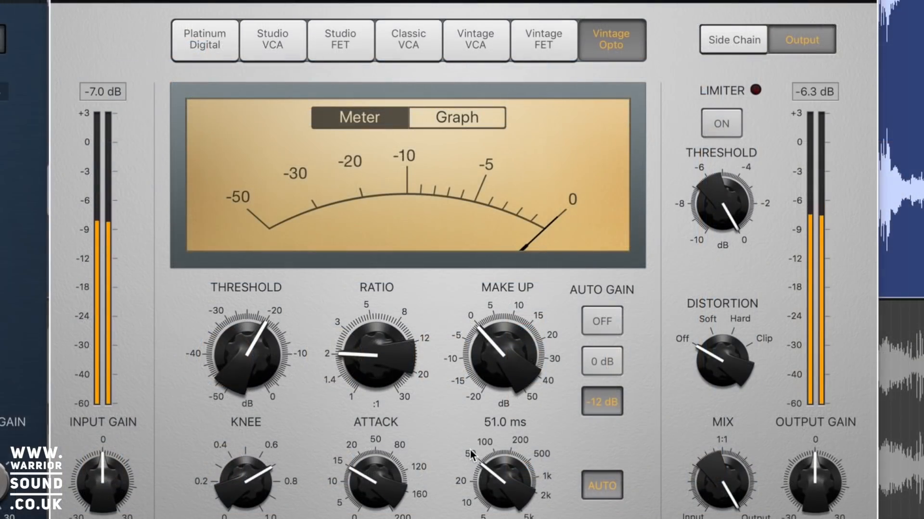
pyautogui.moveTo(374, 481); pyautogui.dragTo(376, 493)
pyautogui.moveTo(507, 492); pyautogui.dragTo(507, 478)
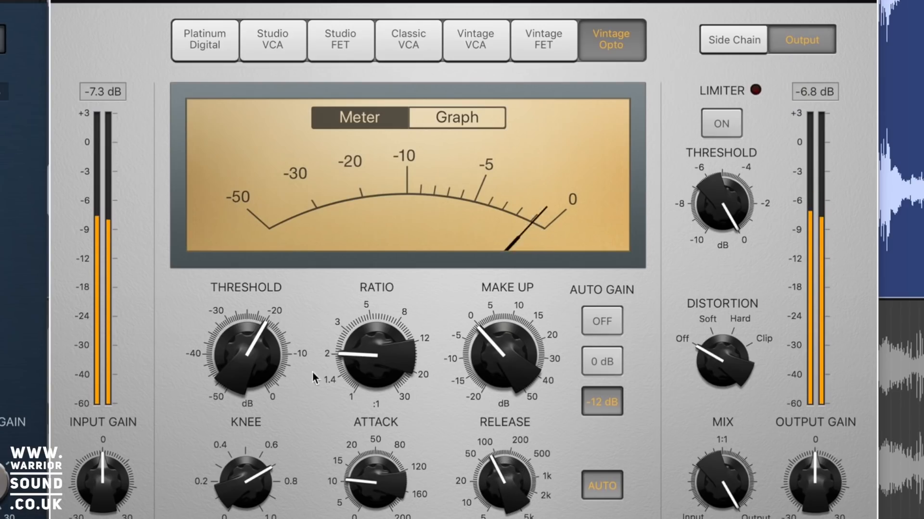
# Set the Vintage Opto compressor's threshold to about -30 dB, ratio to 1.8:1 and knee to about 0.3
pyautogui.moveTo(252, 372); pyautogui.dragTo(216, 390)
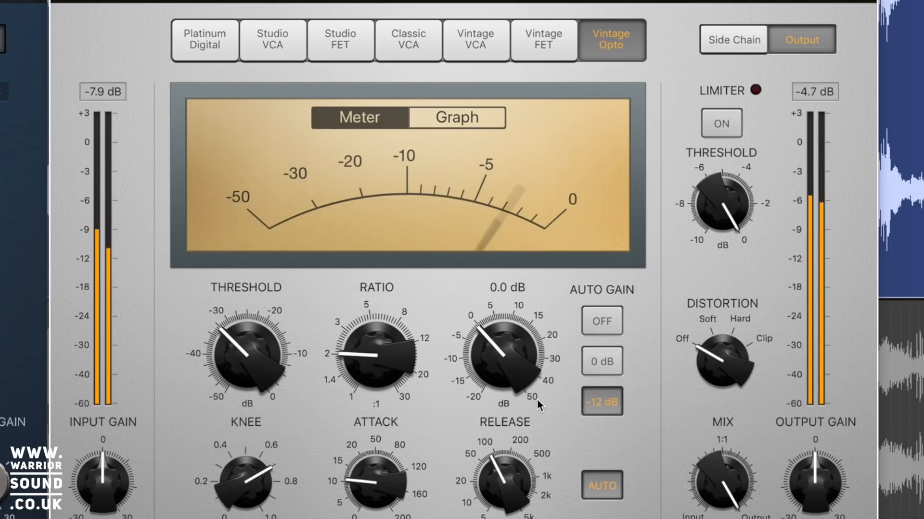
pyautogui.moveTo(373, 372); pyautogui.dragTo(366, 368)
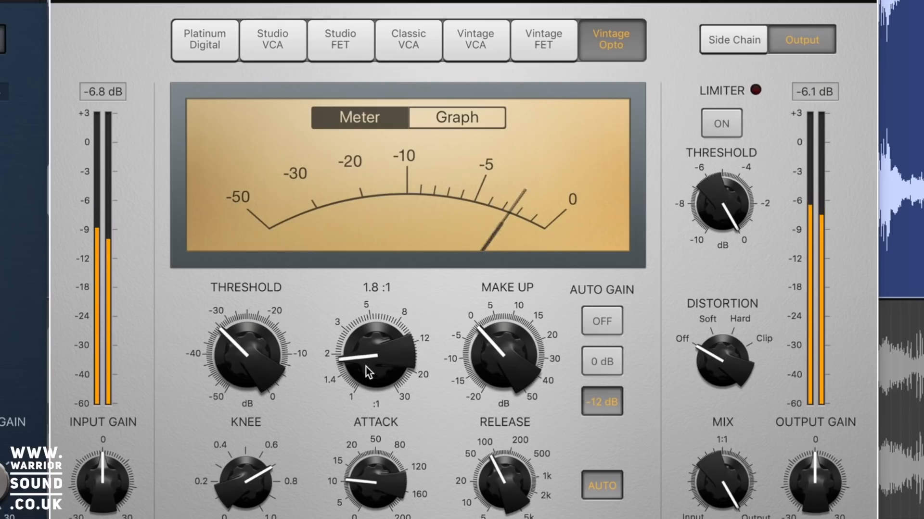
pyautogui.moveTo(247, 484); pyautogui.dragTo(251, 518)
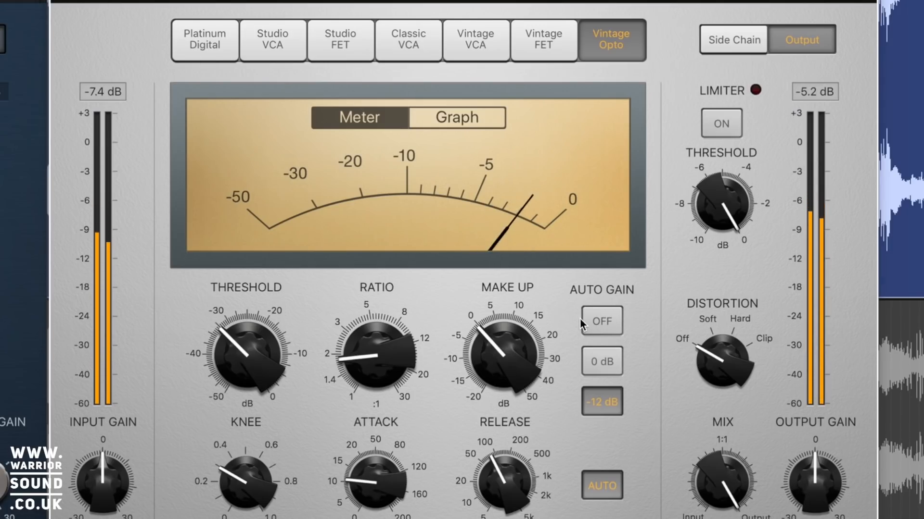
# Switch off auto gain on the Vintage Opto compressor and raise its make-up gain by a few decibels
pyautogui.click(602, 321)
pyautogui.moveTo(506, 361); pyautogui.dragTo(507, 344)
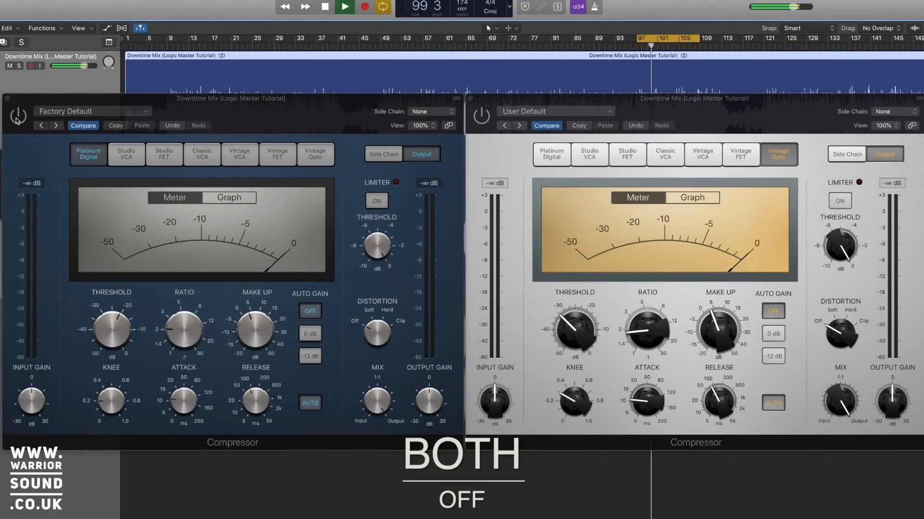
# Compare the Platinum Digital and Vintage Opto compressors on the looped mix by enabling one at a time
pyautogui.click(18, 116)
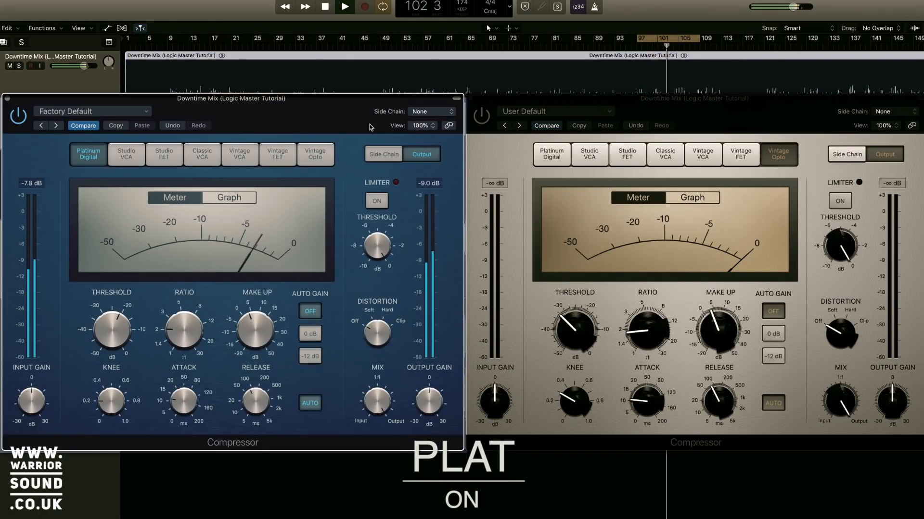
pyautogui.click(20, 117)
pyautogui.click(482, 116)
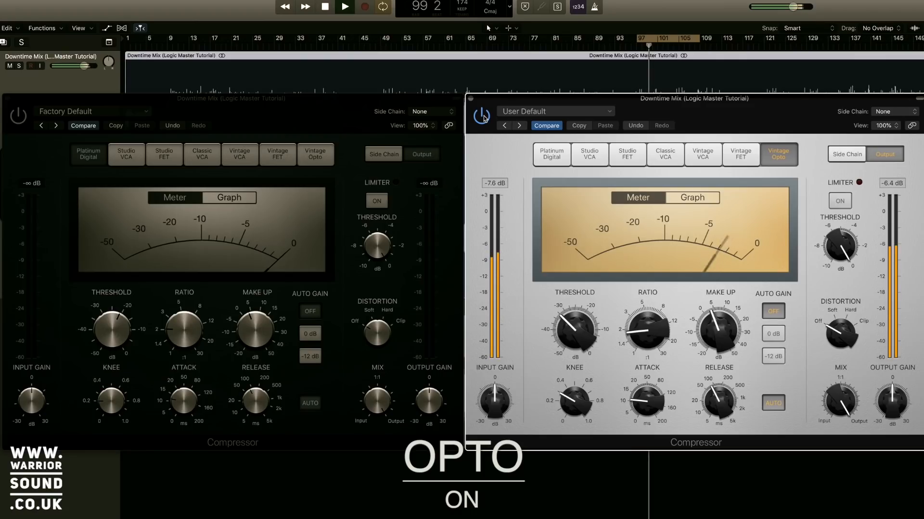
pyautogui.click(481, 115)
pyautogui.click(18, 115)
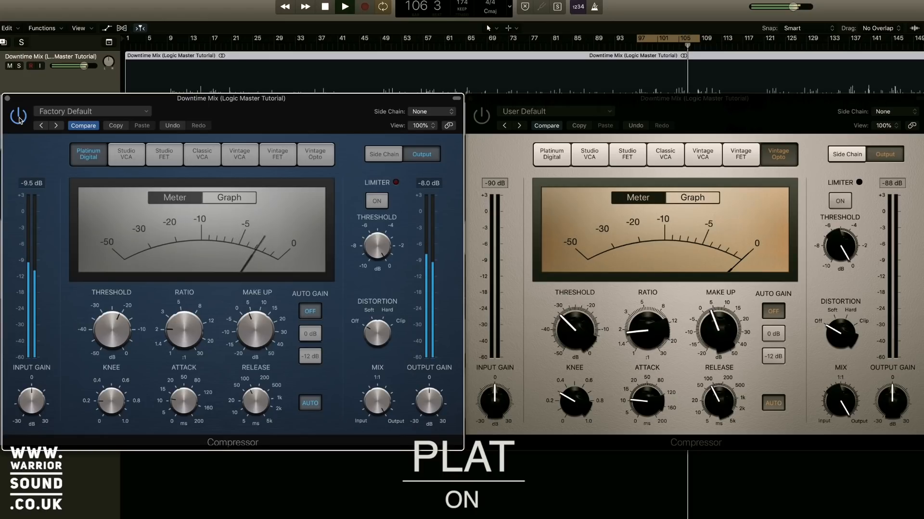
pyautogui.press('space')
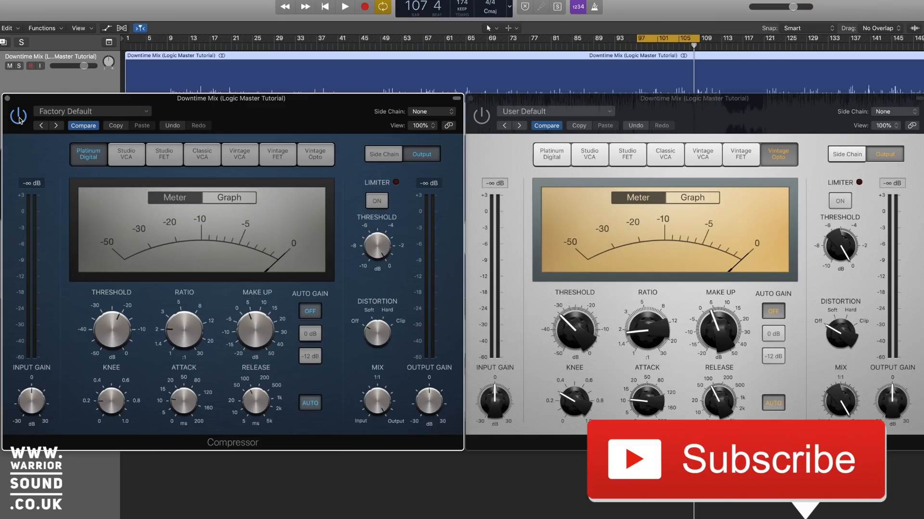
# Remove the Platinum Digital compressor from the Downtime Mix track and move the remaining Compressor above the Channel EQ
pyautogui.click(7, 98)
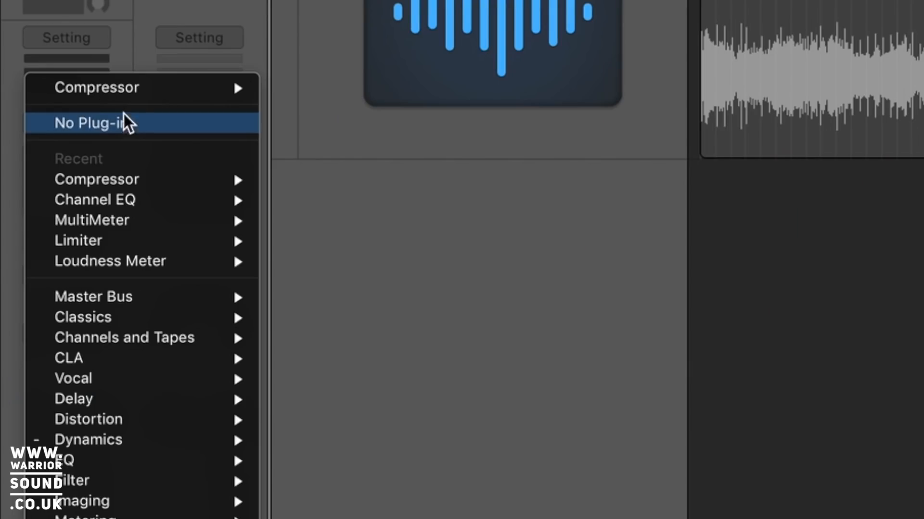
pyautogui.click(239, 196)
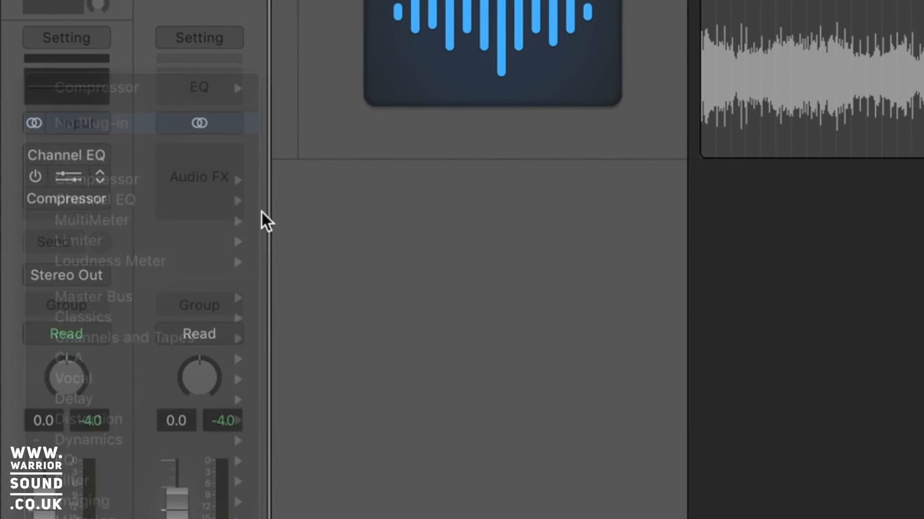
pyautogui.moveTo(60, 201); pyautogui.dragTo(69, 144)
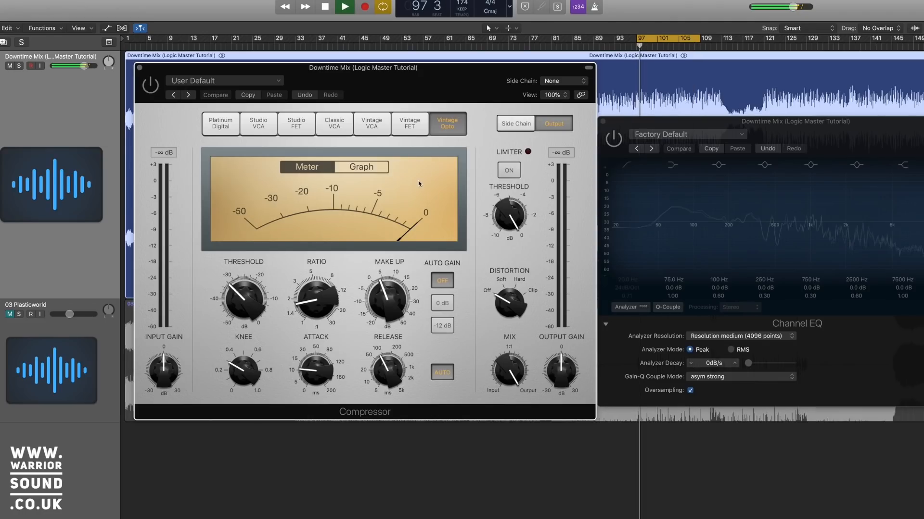
# Enable the Vintage Opto compressor, stop playback and extend the cycle range's end to bar 113
pyautogui.click(153, 87)
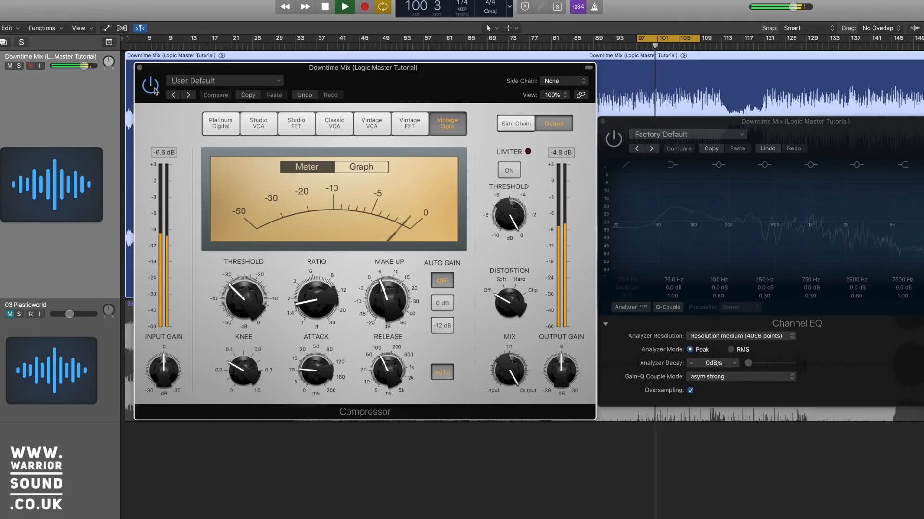
pyautogui.press('space')
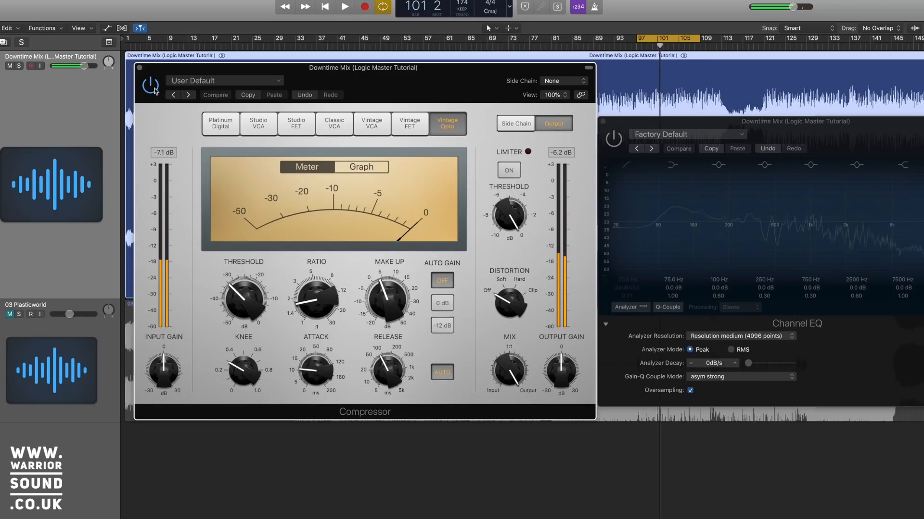
pyautogui.moveTo(700, 41); pyautogui.dragTo(720, 41)
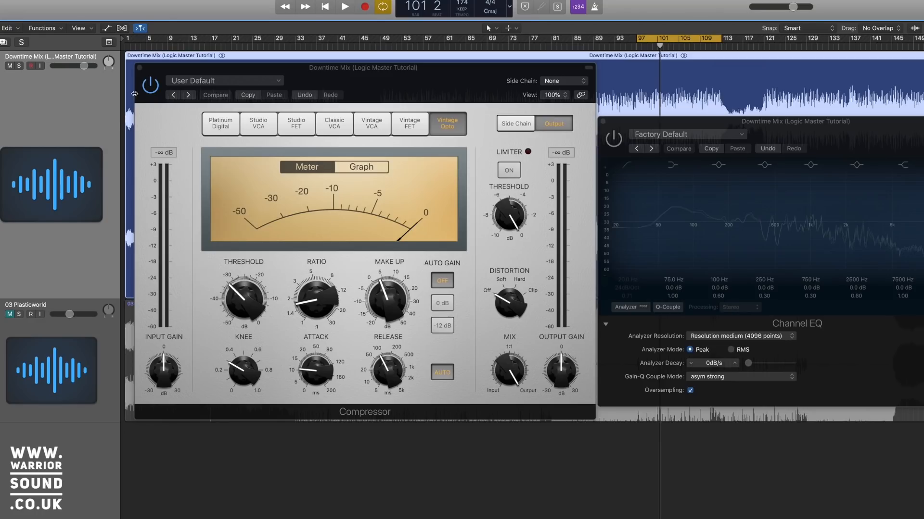
# Compare the extended loop with the Vintage Opto compressor bypassed and enabled, leaving it enabled
pyautogui.click(153, 88)
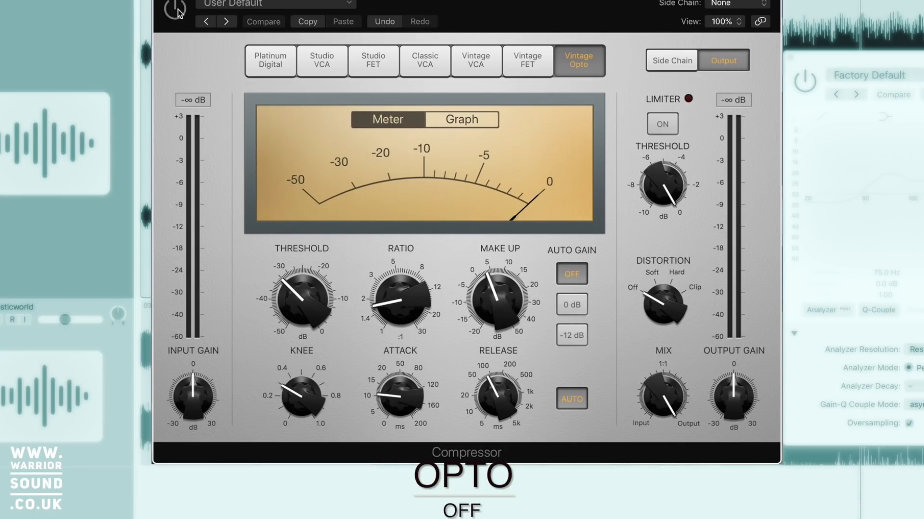
pyautogui.click(176, 11)
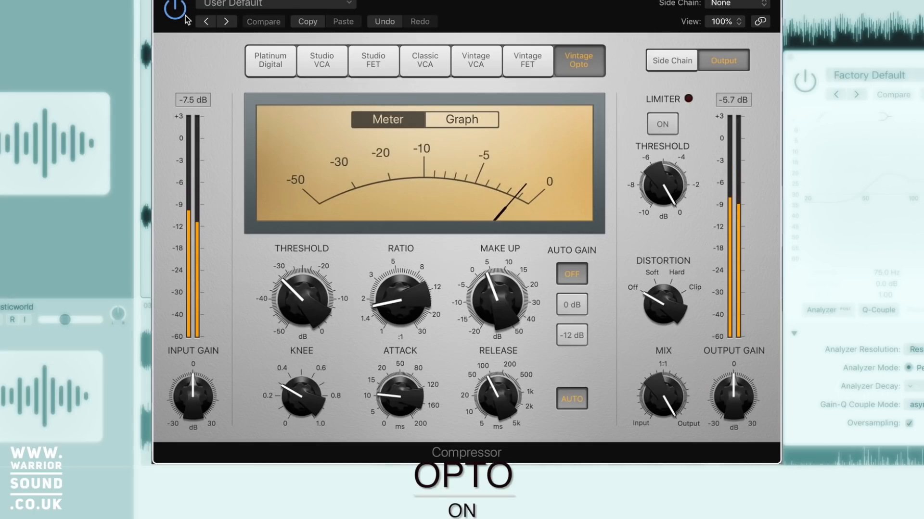
pyautogui.click(184, 16)
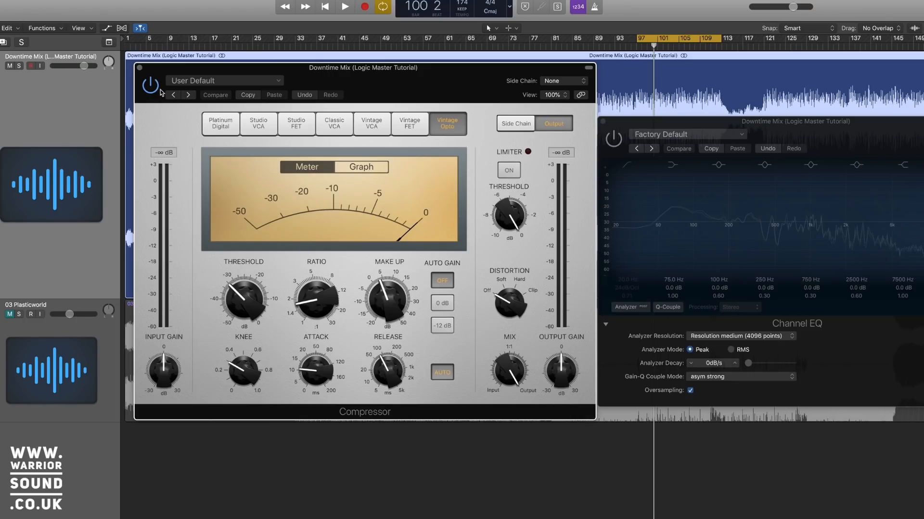
# Close the Compressor window and enable the Channel EQ on the Downtime Mix track, repositioning its window over the waveform
pyautogui.click(140, 68)
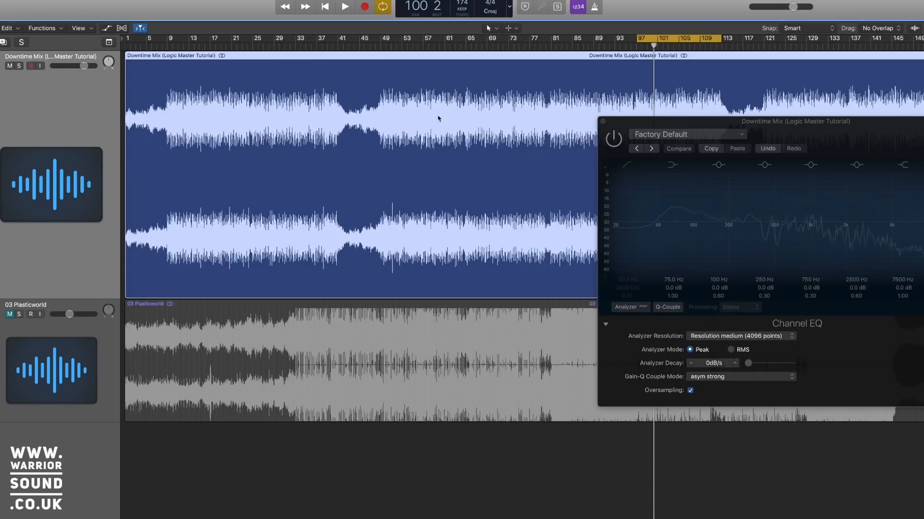
pyautogui.moveTo(831, 126); pyautogui.dragTo(591, 123)
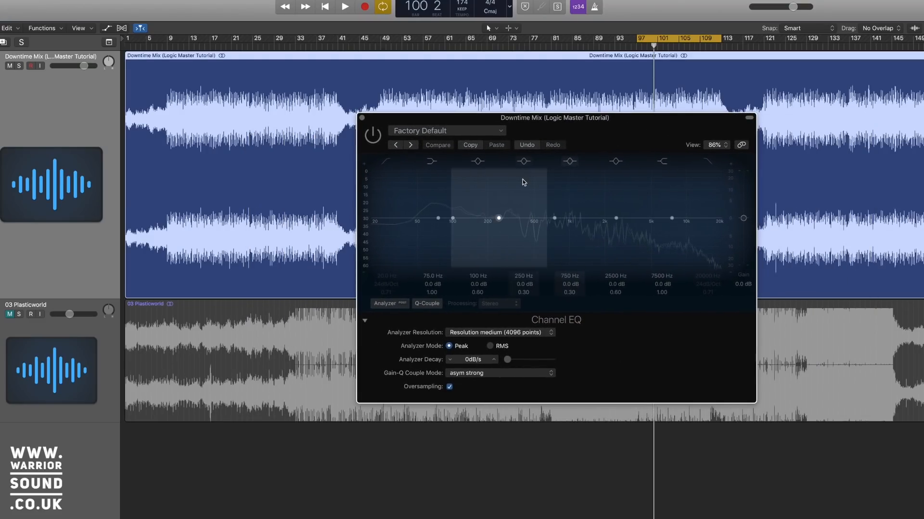
pyautogui.click(373, 134)
pyautogui.moveTo(643, 138); pyautogui.dragTo(576, 134)
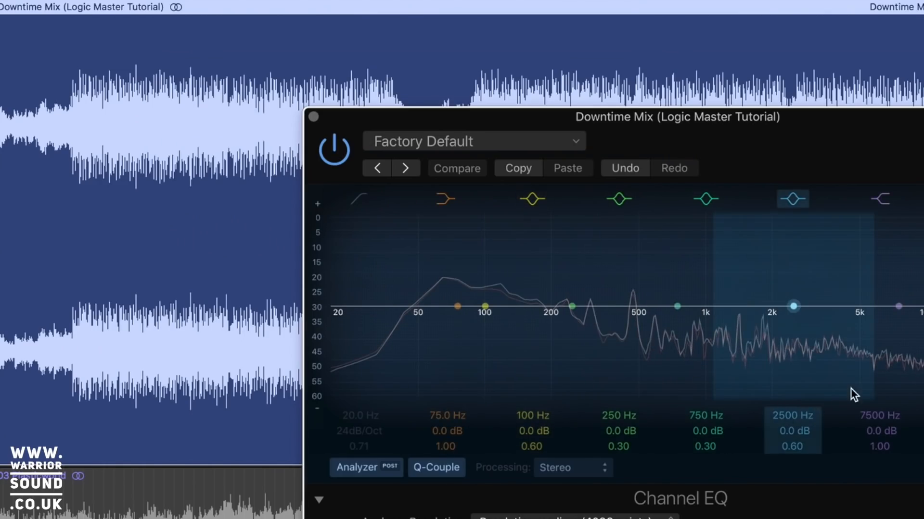
# Boost the Channel EQ's sixth band by 1.5 dB at 6300 Hz, first trying +3.0 dB at 6200 Hz
pyautogui.moveTo(791, 307); pyautogui.dragTo(877, 282)
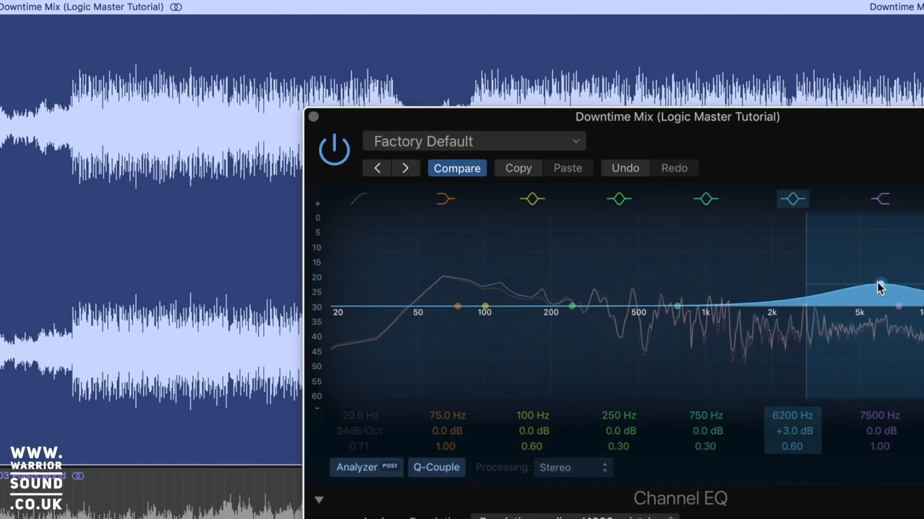
pyautogui.moveTo(816, 135); pyautogui.dragTo(592, 58)
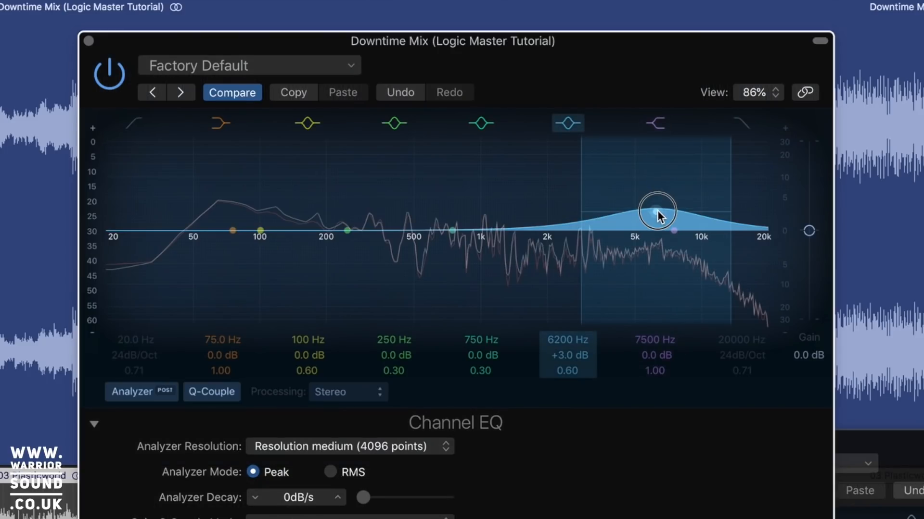
pyautogui.moveTo(657, 210); pyautogui.dragTo(658, 215)
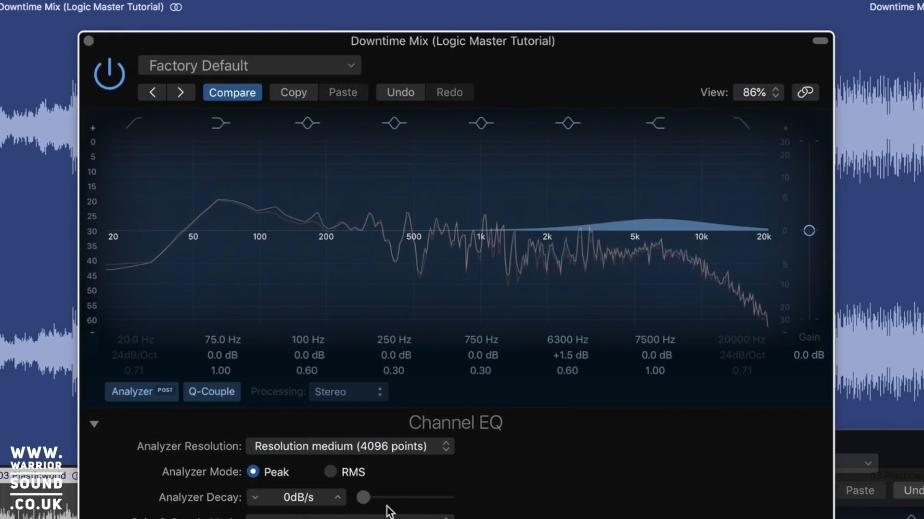
# Try an analyzer decay of 30 dB/s on the Channel EQ and return it to 0 dB/s
pyautogui.moveTo(364, 497); pyautogui.dragTo(544, 512)
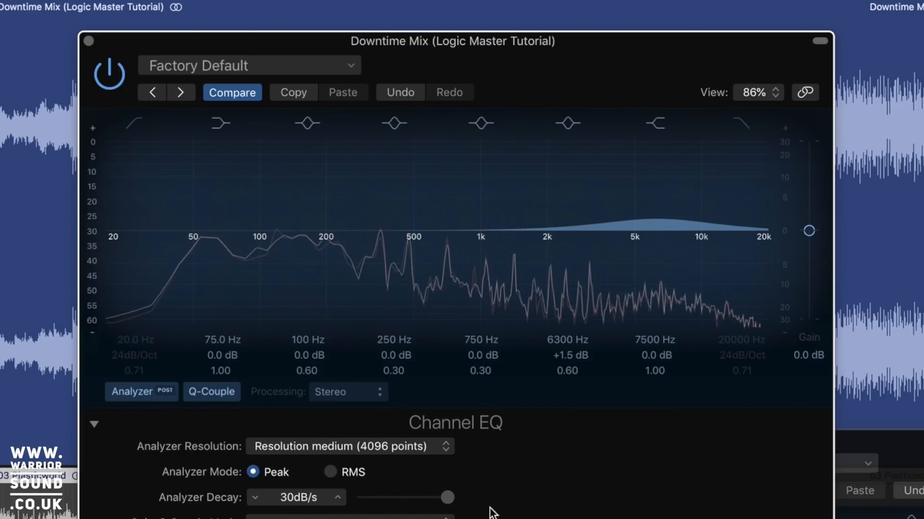
pyautogui.moveTo(448, 498); pyautogui.dragTo(303, 498)
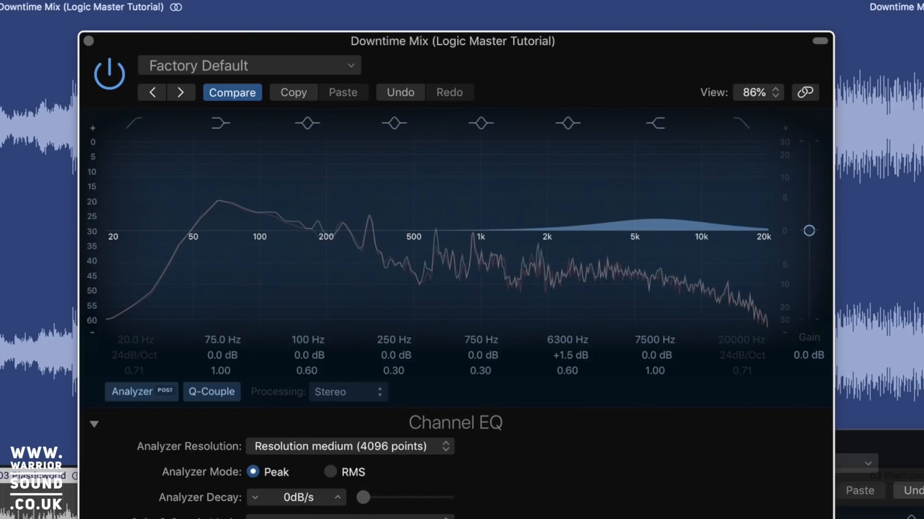
# Shift the 1.5 dB high boost to 6500 Hz and solo the 03 Plasticworld reference with its EQ placed alongside
pyautogui.moveTo(866, 439); pyautogui.dragTo(922, 474)
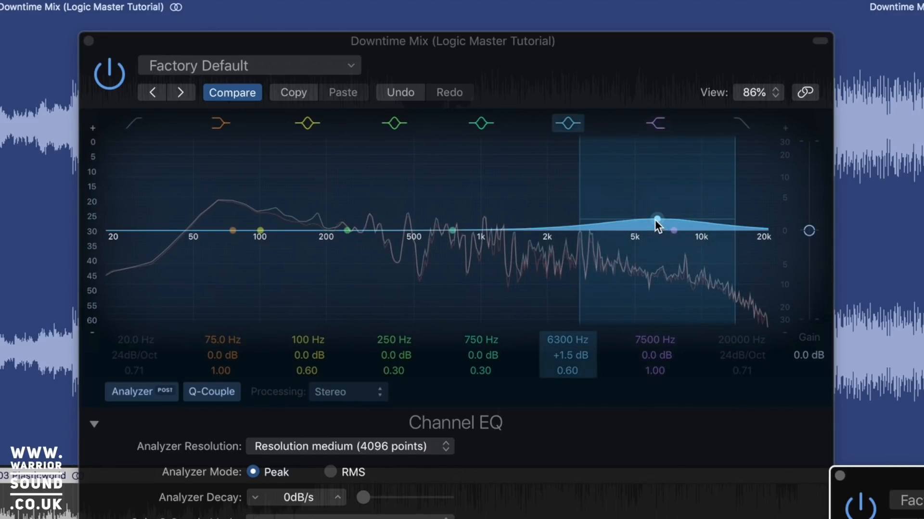
pyautogui.moveTo(654, 217); pyautogui.dragTo(659, 217)
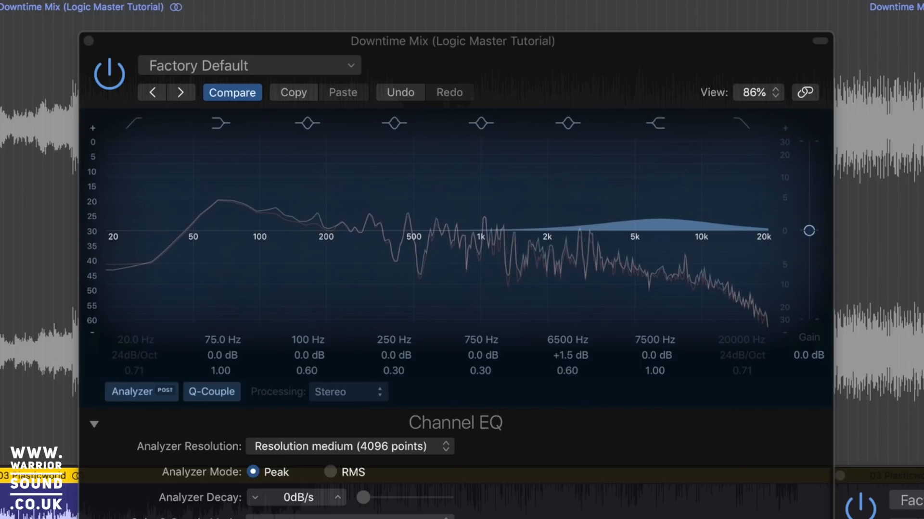
pyautogui.press('s')
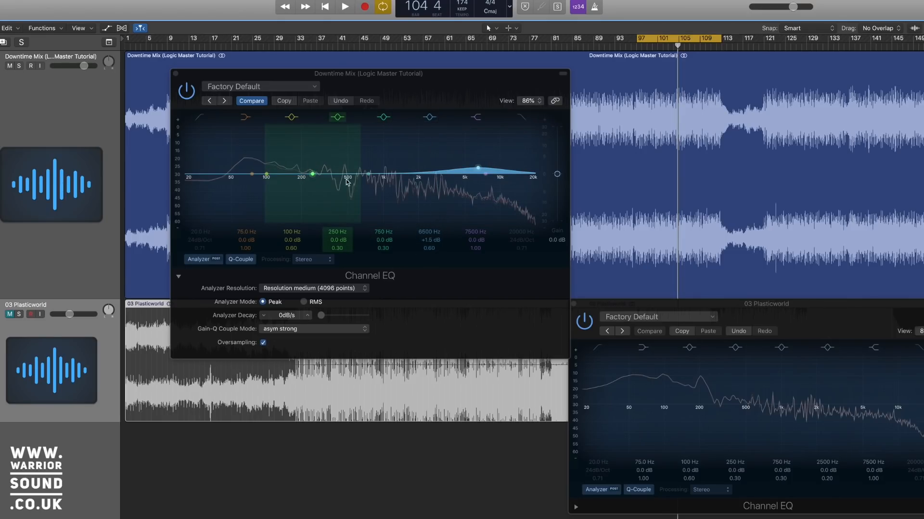
# Cut the mix EQ's fifth band by 1.5 dB at 2950 Hz with a Q of 0.98
pyautogui.moveTo(368, 173); pyautogui.dragTo(444, 179)
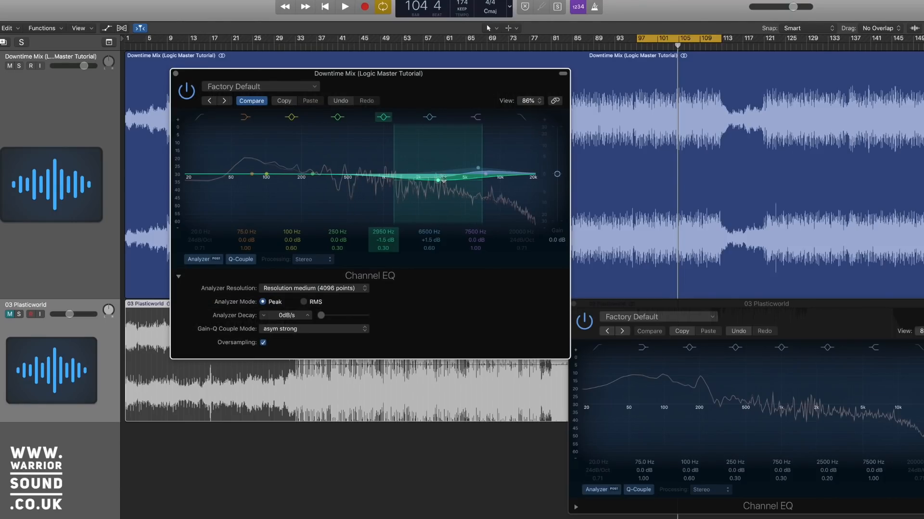
pyautogui.click(385, 247)
pyautogui.moveTo(385, 247); pyautogui.dragTo(386, 232)
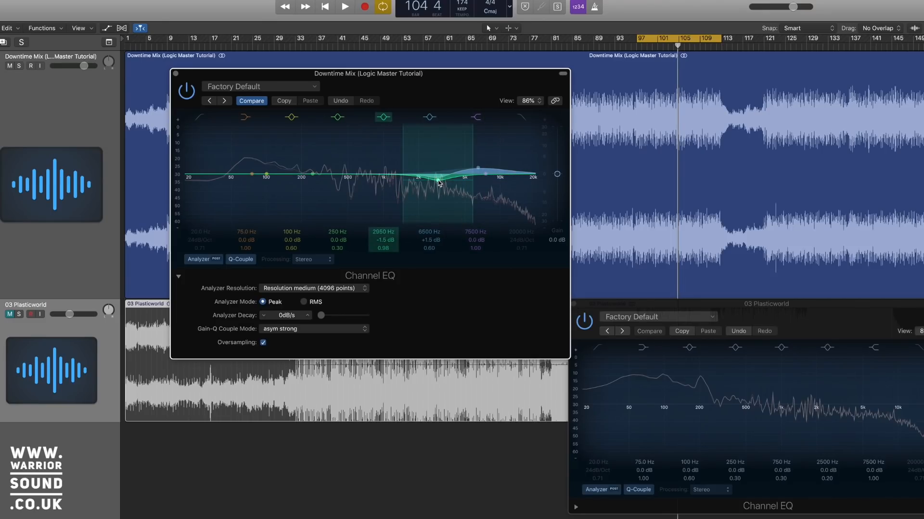
# Audition different amounts of the upper-mid cut, set it to -1.5 dB at 2900 Hz and compare the EQ bypassed and enabled
pyautogui.press('space')
pyautogui.moveTo(438, 181)
pyautogui.mouseDown()
pyautogui.moveTo(437, 155)
pyautogui.moveTo(438, 184)
pyautogui.mouseUp()
pyautogui.press('space')
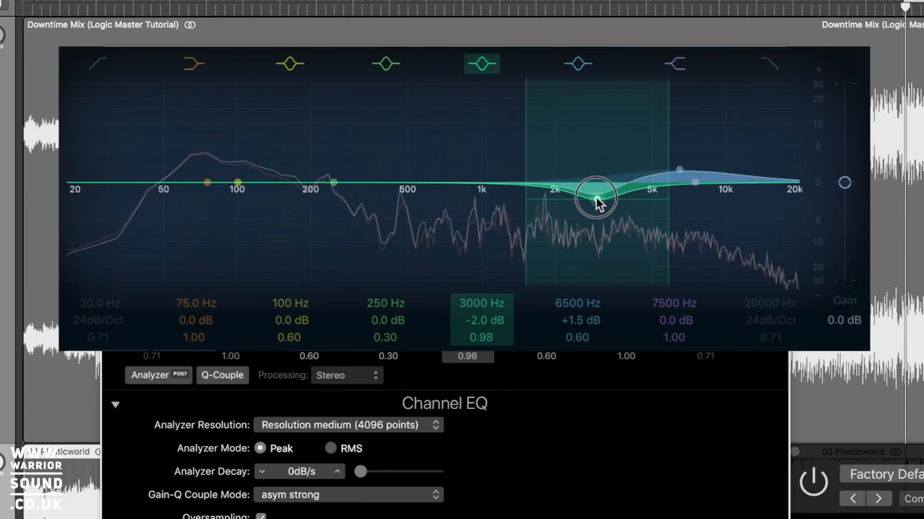
pyautogui.moveTo(439, 183)
pyautogui.mouseDown()
pyautogui.moveTo(438, 162)
pyautogui.moveTo(439, 173)
pyautogui.mouseUp()
pyautogui.moveTo(599, 181)
pyautogui.mouseDown()
pyautogui.moveTo(593, 197)
pyautogui.moveTo(593, 153)
pyautogui.moveTo(593, 196)
pyautogui.mouseUp()
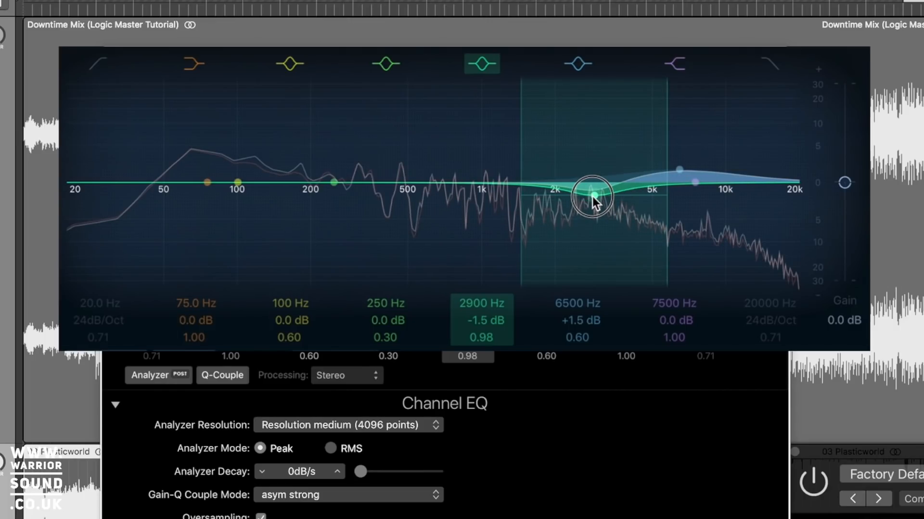
pyautogui.click(125, 83)
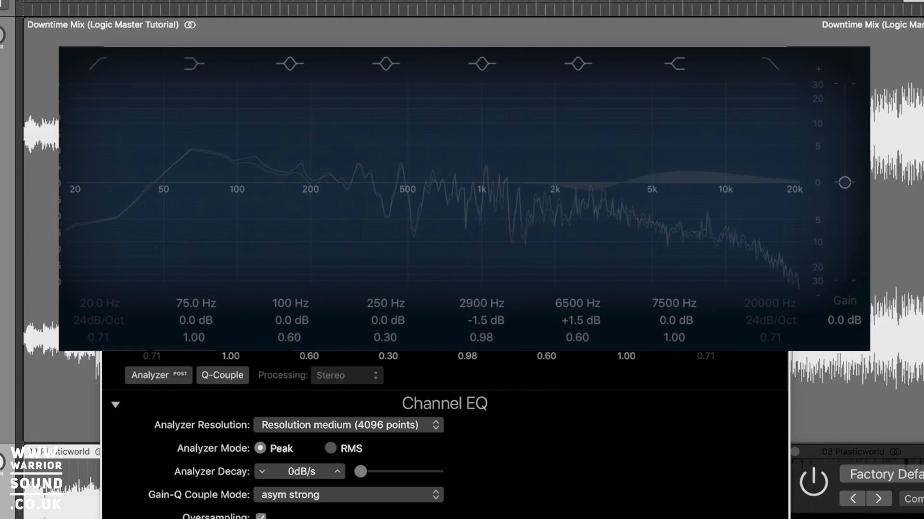
pyautogui.click(125, 83)
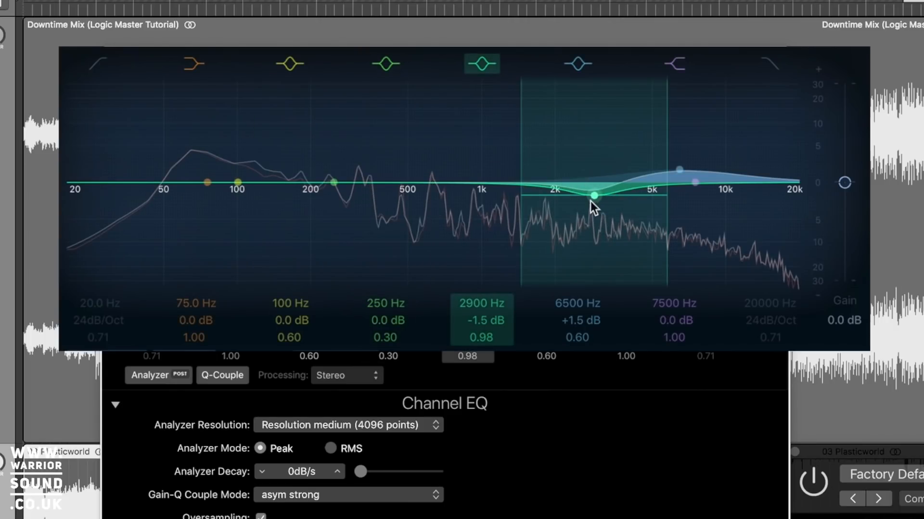
# Refine the upper-mid cut to 2950 Hz with a Q of 1.20, and compare the loop with the EQ off and on
pyautogui.moveTo(595, 197); pyautogui.dragTo(597, 199)
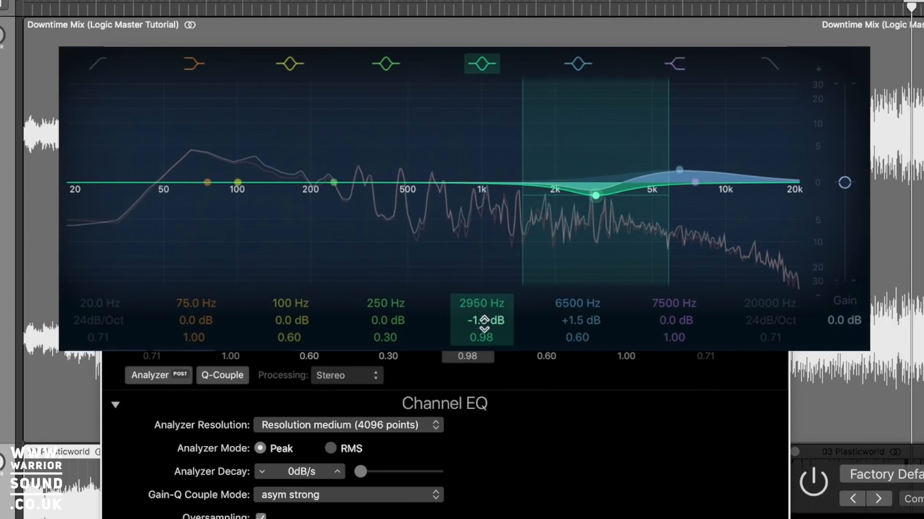
pyautogui.moveTo(481, 337); pyautogui.dragTo(481, 327)
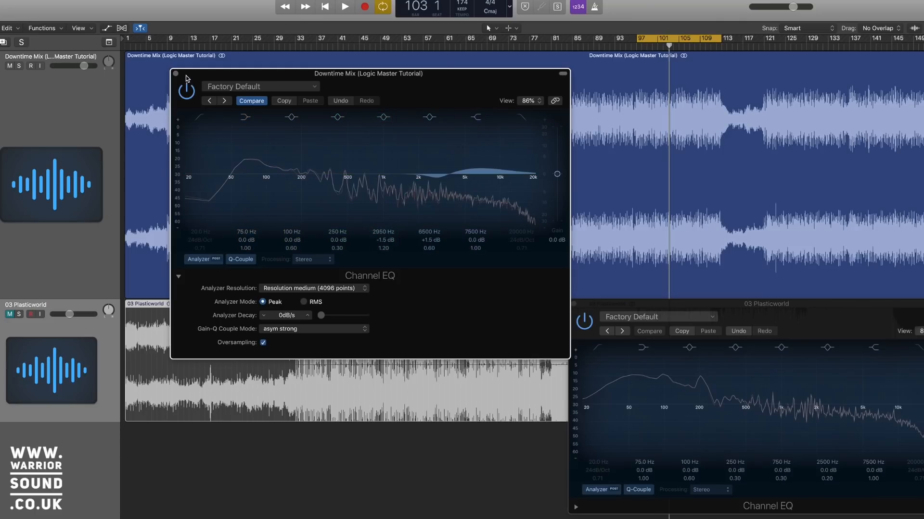
pyautogui.click(186, 92)
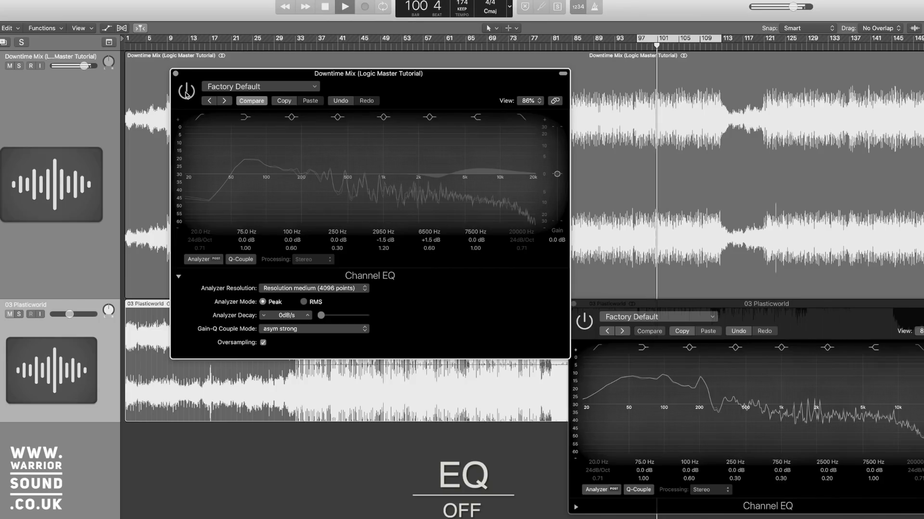
pyautogui.click(186, 91)
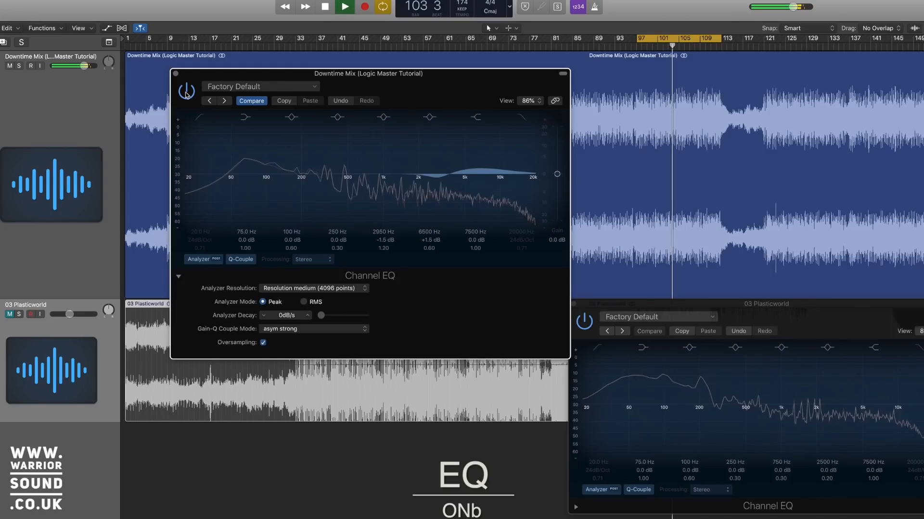
pyautogui.press('space')
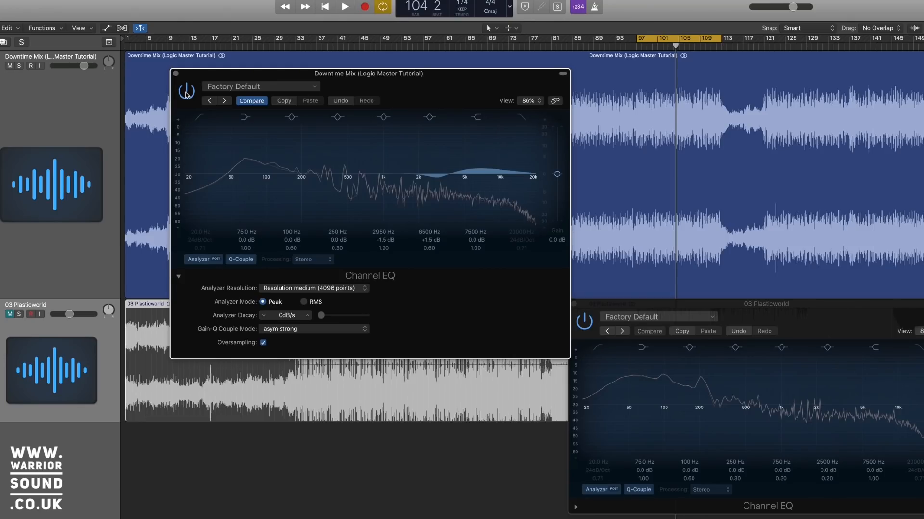
# Close the 03 Plasticworld reference's Channel EQ window and play the equalised Downtime Mix loop
pyautogui.click(574, 305)
pyautogui.press('space')
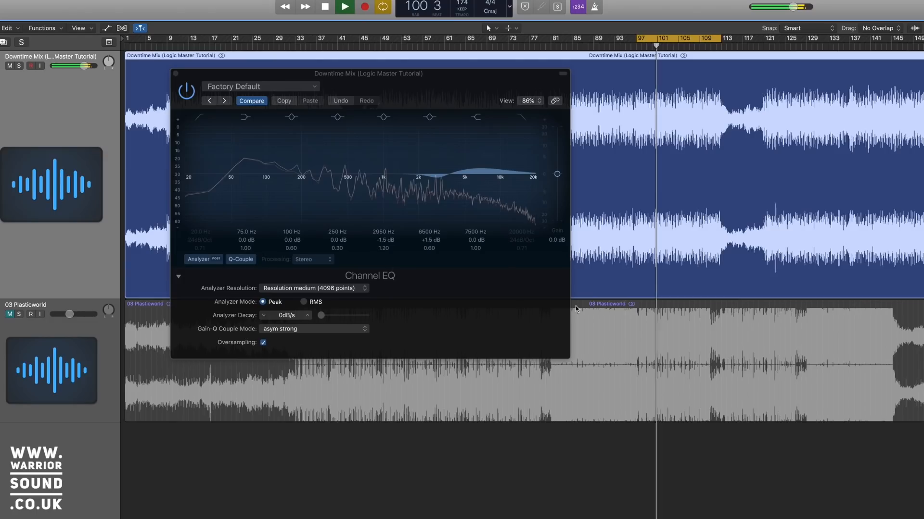
pyautogui.press('space')
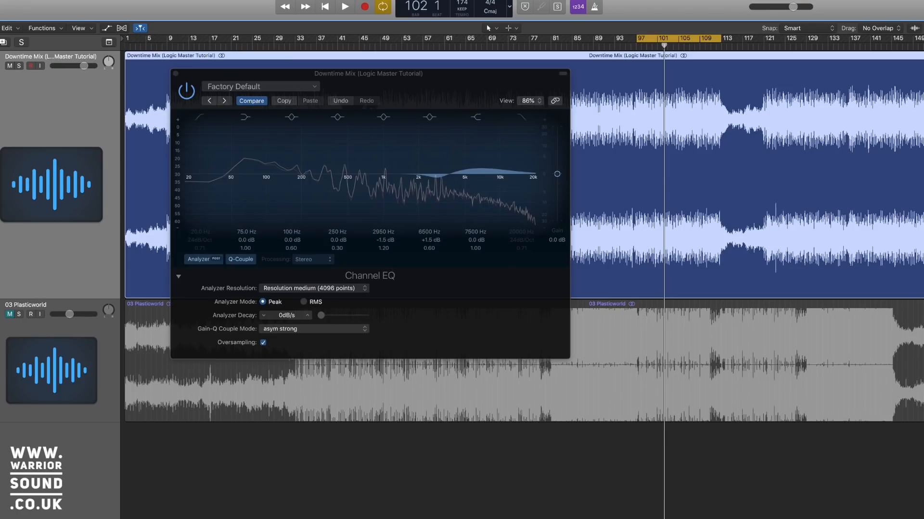
# Add a MultiMeter to the Stereo Out beside the Channel EQ and set its loudness target marker to about -14 LUFS
pyautogui.click(1, 427)
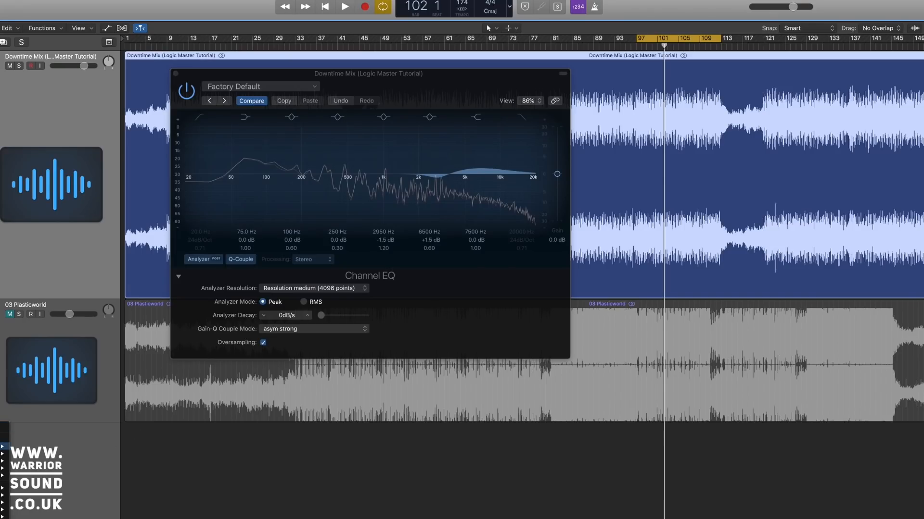
pyautogui.click(28, 463)
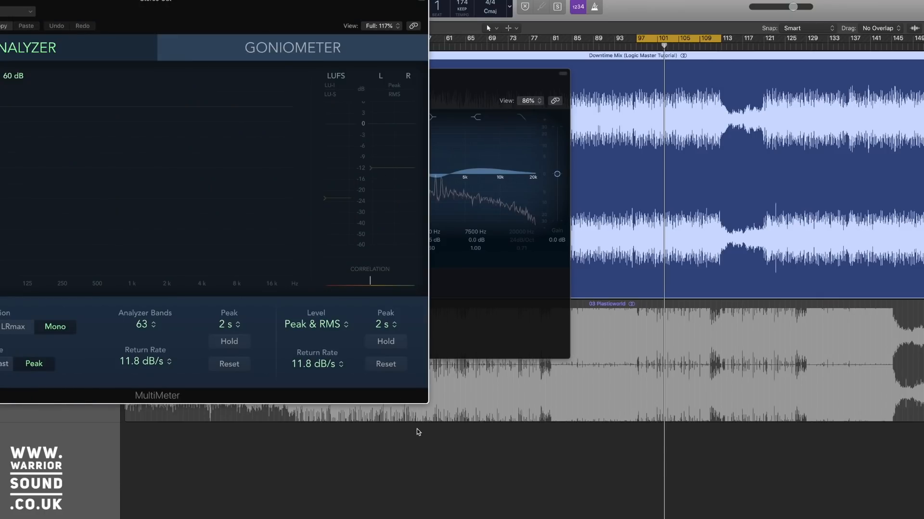
pyautogui.moveTo(426, 403); pyautogui.dragTo(315, 327)
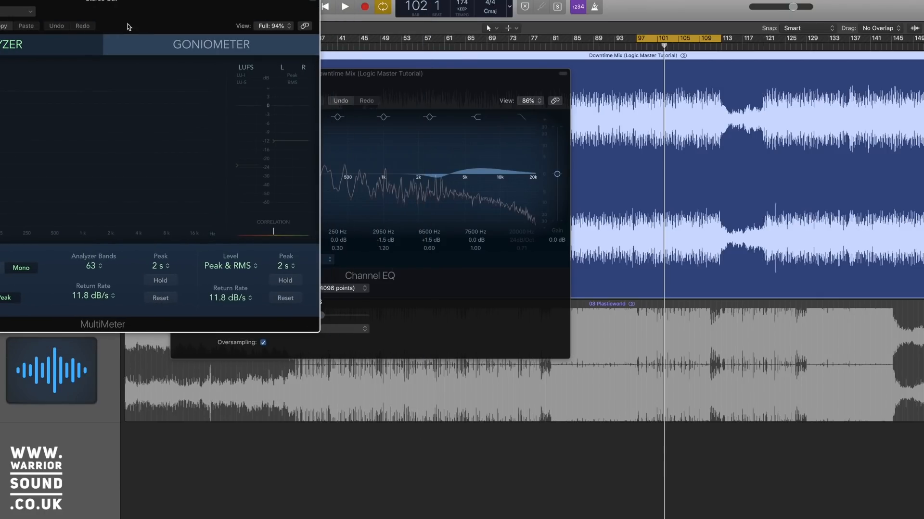
pyautogui.moveTo(95, 4); pyautogui.dragTo(787, 132)
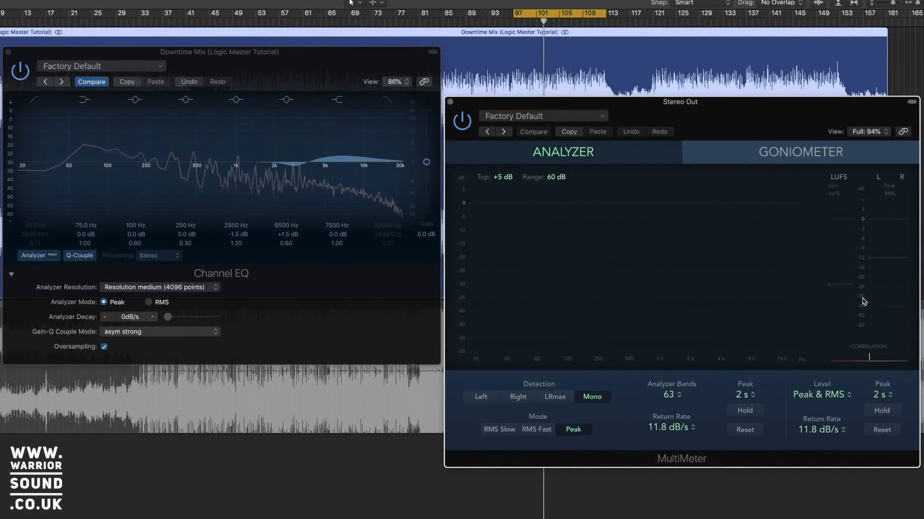
pyautogui.moveTo(829, 284); pyautogui.dragTo(828, 269)
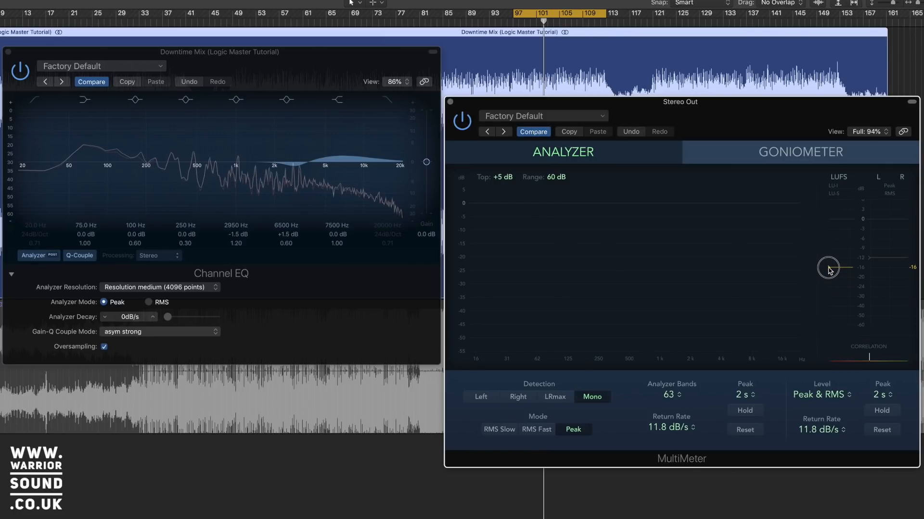
pyautogui.moveTo(828, 270); pyautogui.dragTo(829, 266)
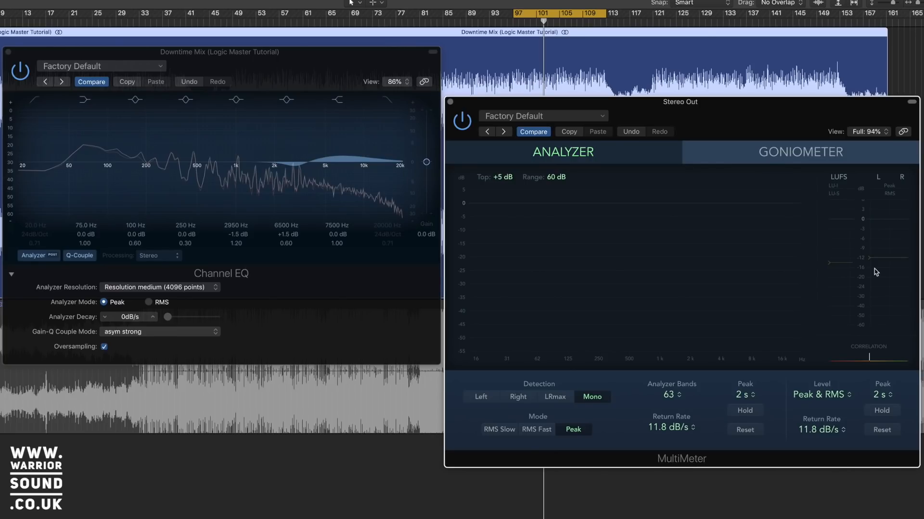
# Add a Limiter to the Downtime Mix track, fit its window below the Channel EQ and play the mix through the meters
pyautogui.moveTo(337, 52); pyautogui.dragTo(328, 127)
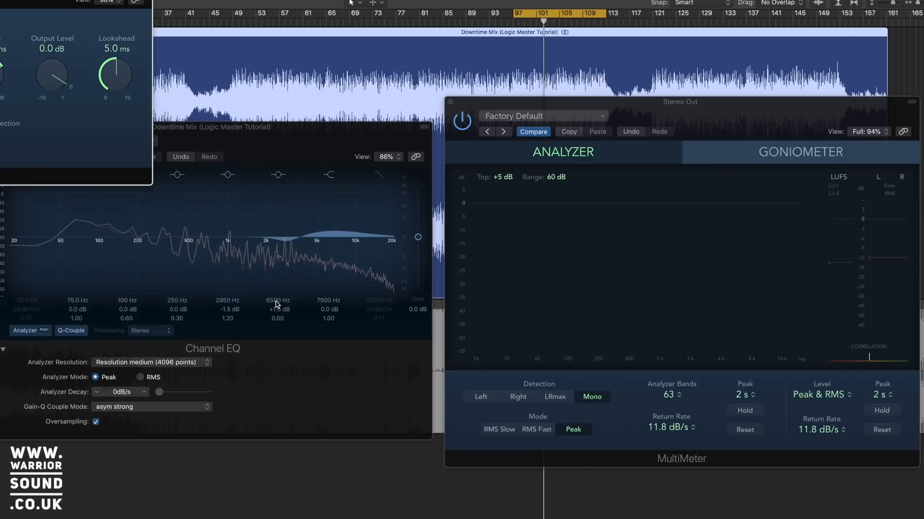
pyautogui.moveTo(0, 0); pyautogui.dragTo(256, 366)
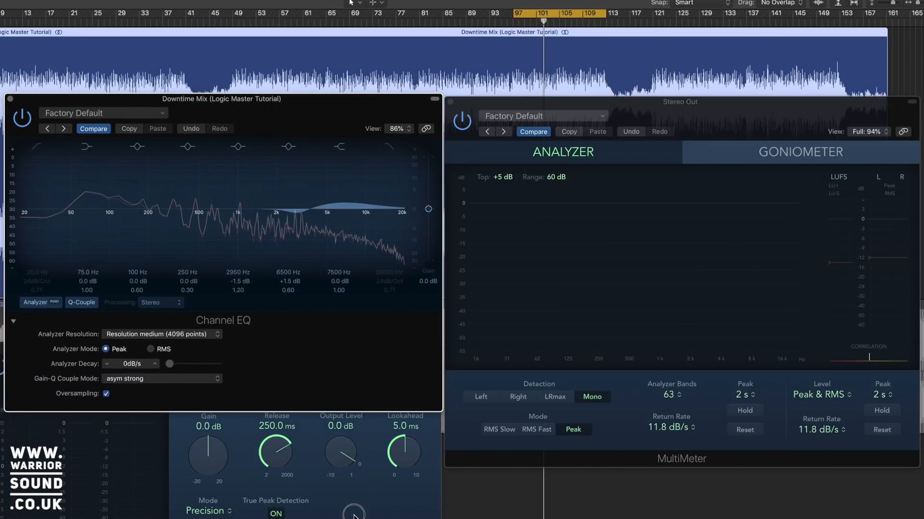
pyautogui.click(353, 516)
pyautogui.moveTo(286, 369); pyautogui.dragTo(320, 368)
pyautogui.click(465, 346)
pyautogui.moveTo(413, 351); pyautogui.dragTo(377, 325)
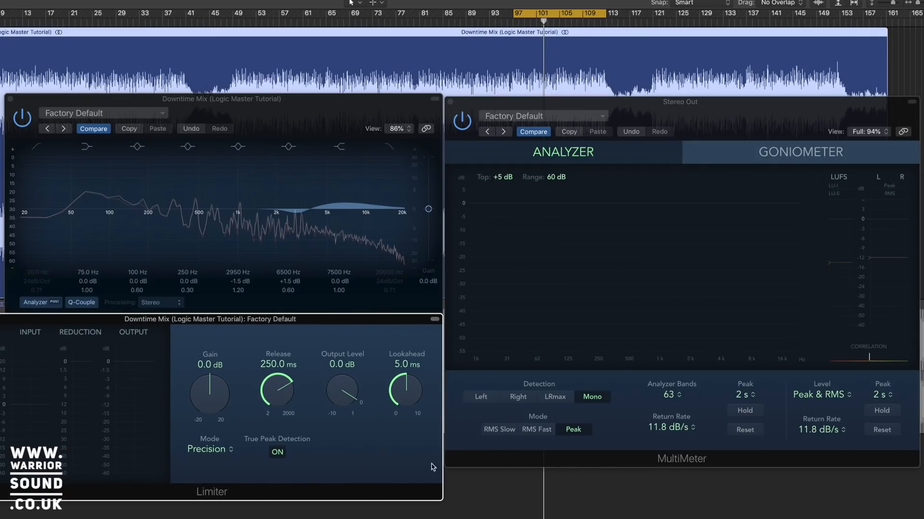
pyautogui.click(440, 499)
pyautogui.moveTo(440, 499); pyautogui.dragTo(438, 489)
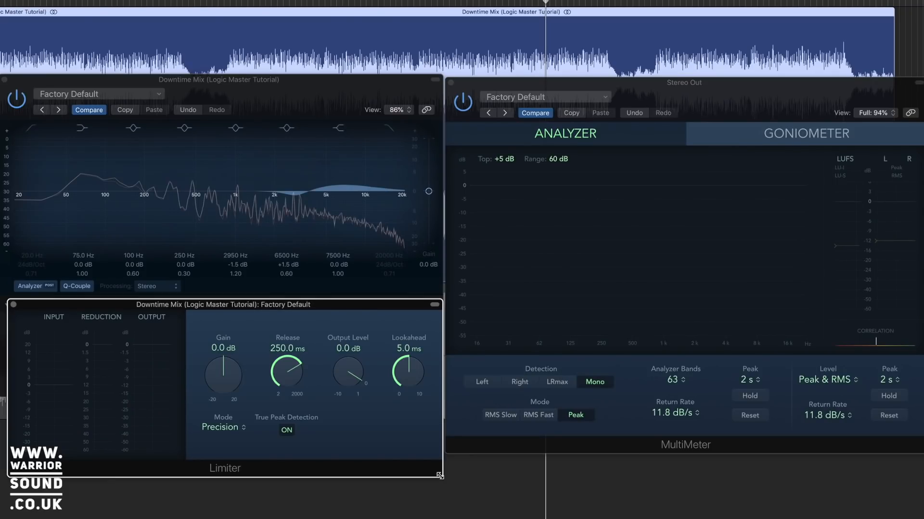
pyautogui.press('space')
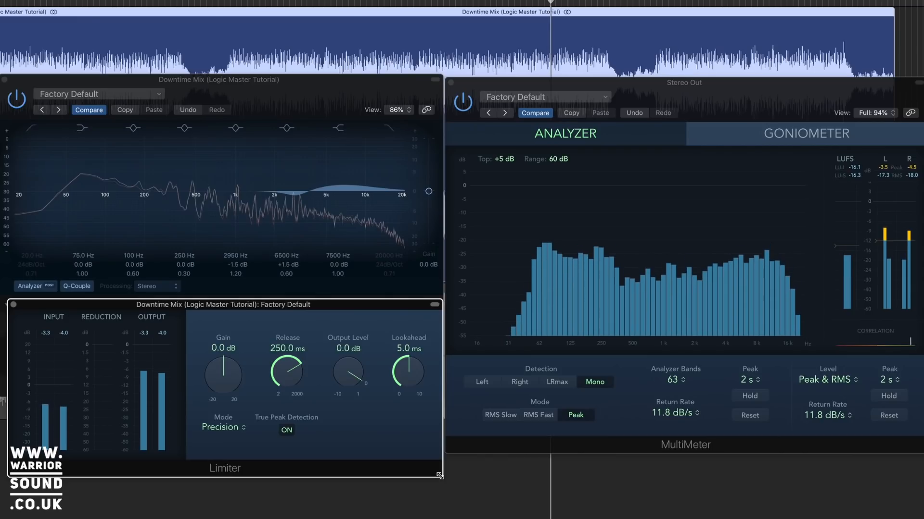
# Set the Limiter's output level to -0.1 dB and its gain to +2.0 dB while playing the mix through the loudness meter
pyautogui.press('space')
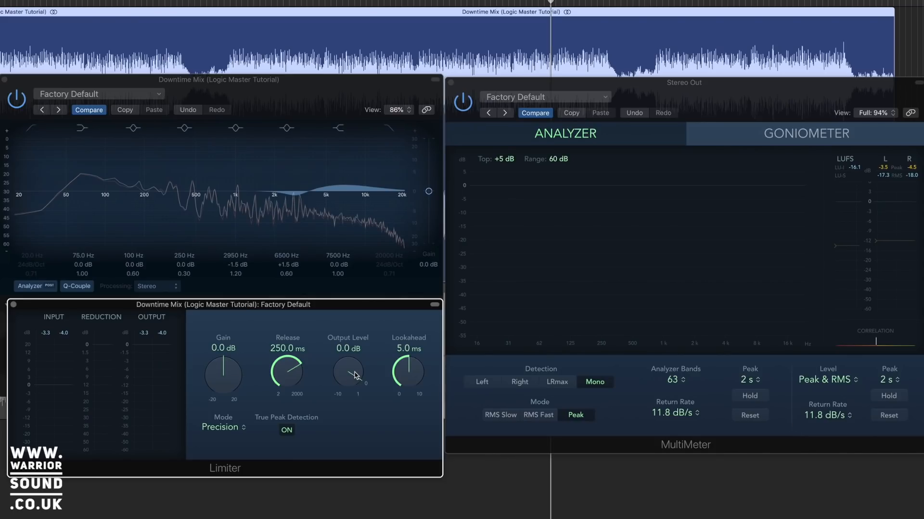
pyautogui.moveTo(351, 374); pyautogui.dragTo(351, 374)
pyautogui.press('space')
pyautogui.moveTo(228, 379); pyautogui.dragTo(230, 369)
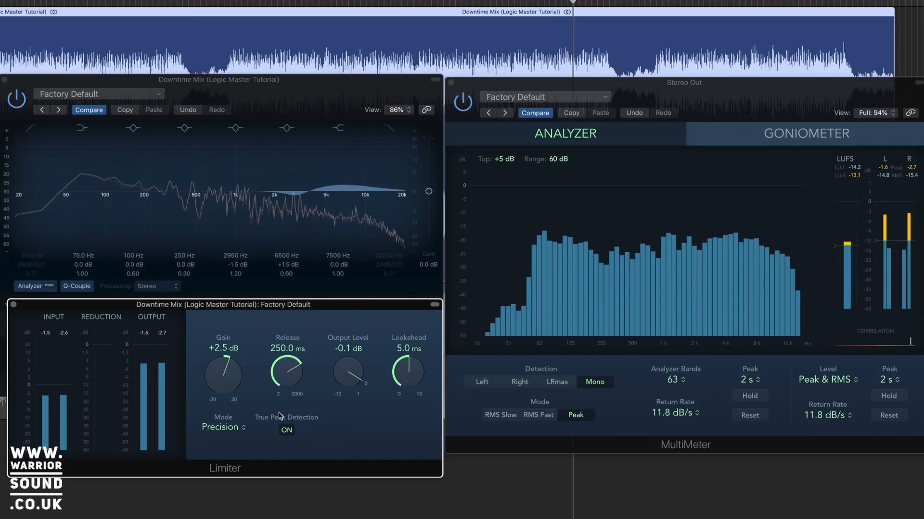
pyautogui.moveTo(226, 380); pyautogui.dragTo(225, 382)
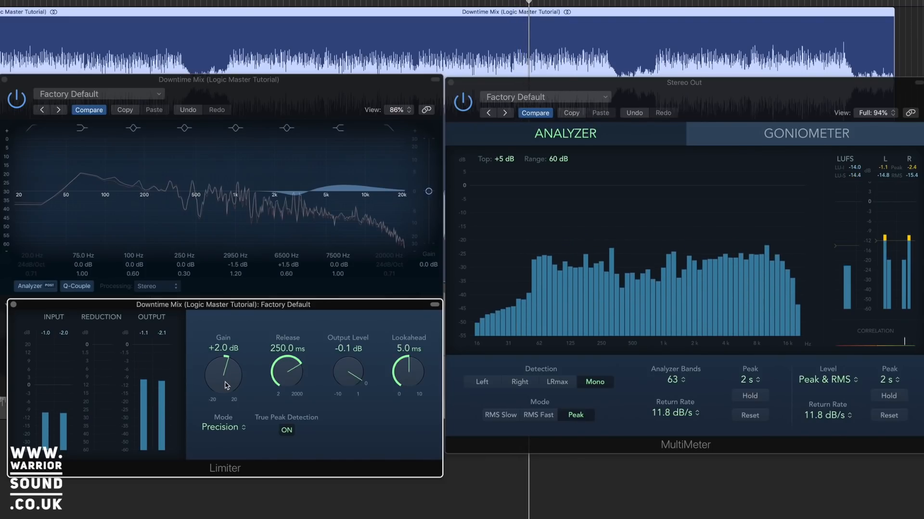
pyautogui.press('space')
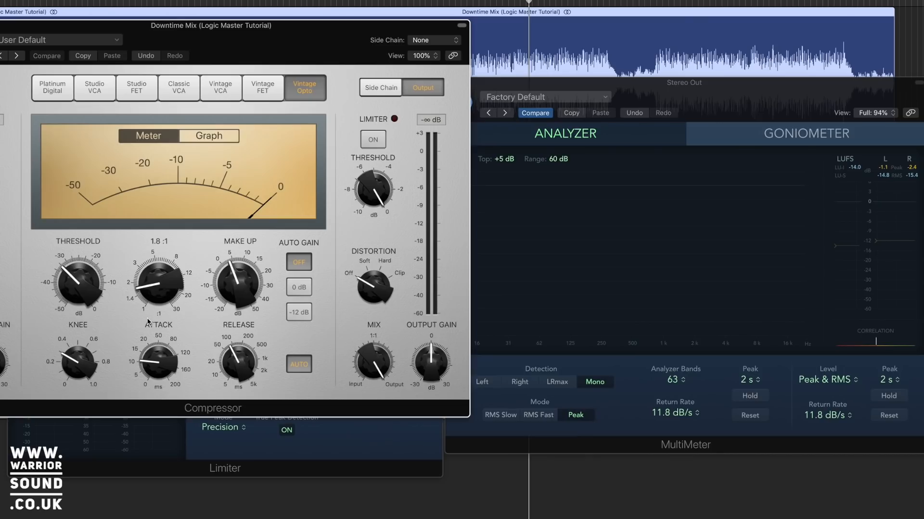
# Arrange the Compressor beside the MultiMeter and set its attack to 15.0 ms while the mix plays
pyautogui.moveTo(344, 51); pyautogui.dragTo(831, 109)
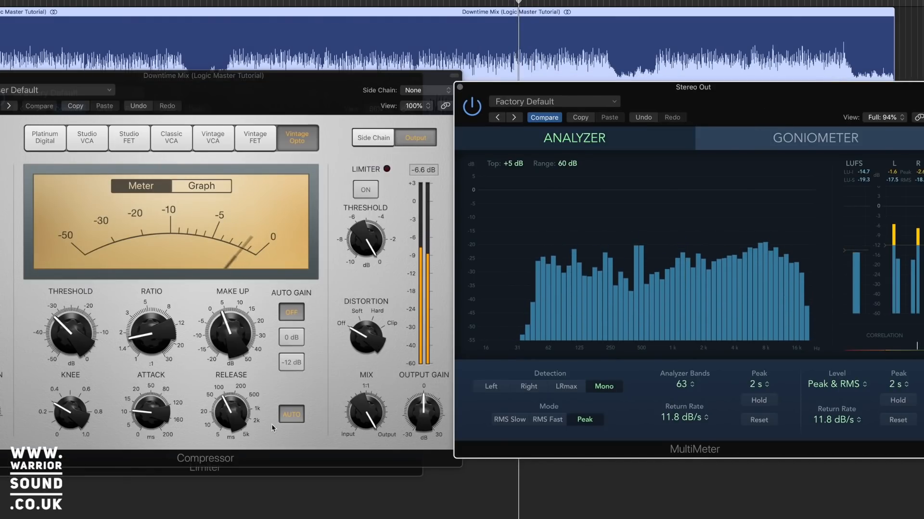
pyautogui.click(153, 414)
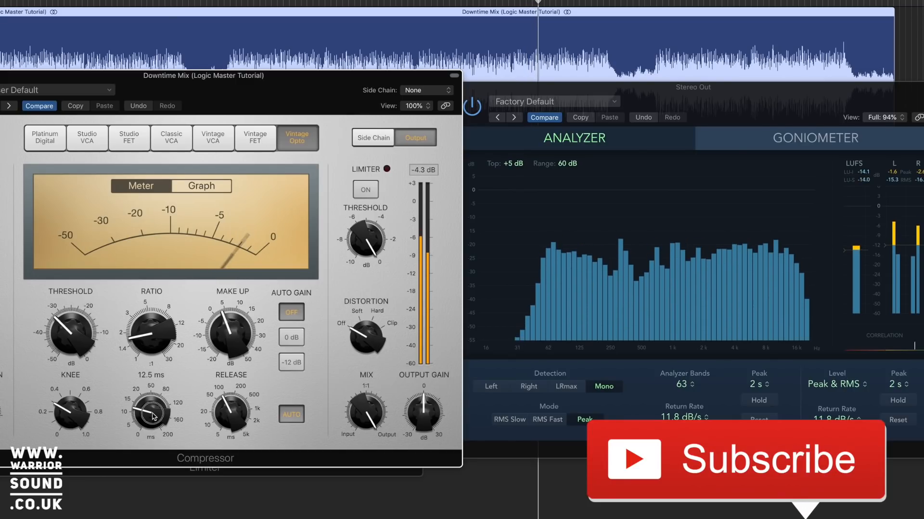
pyautogui.moveTo(153, 417); pyautogui.dragTo(155, 415)
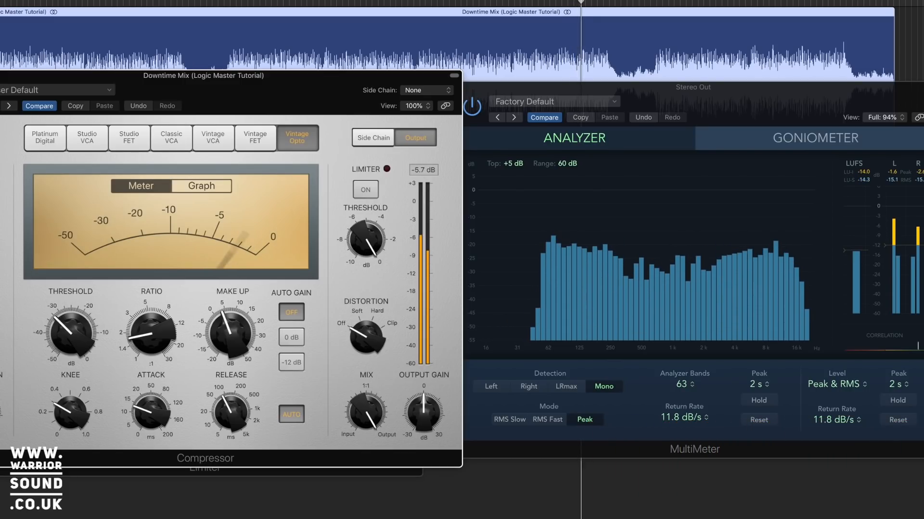
pyautogui.click(310, 474)
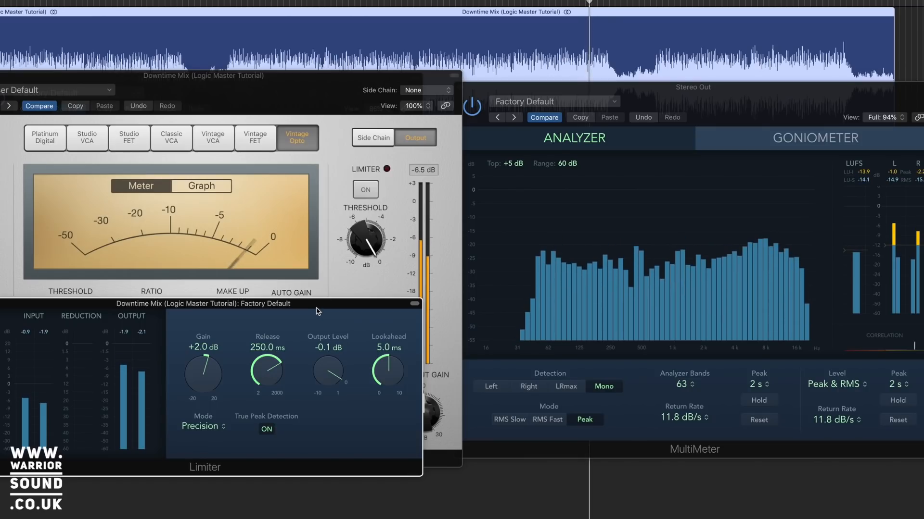
pyautogui.click(1, 304)
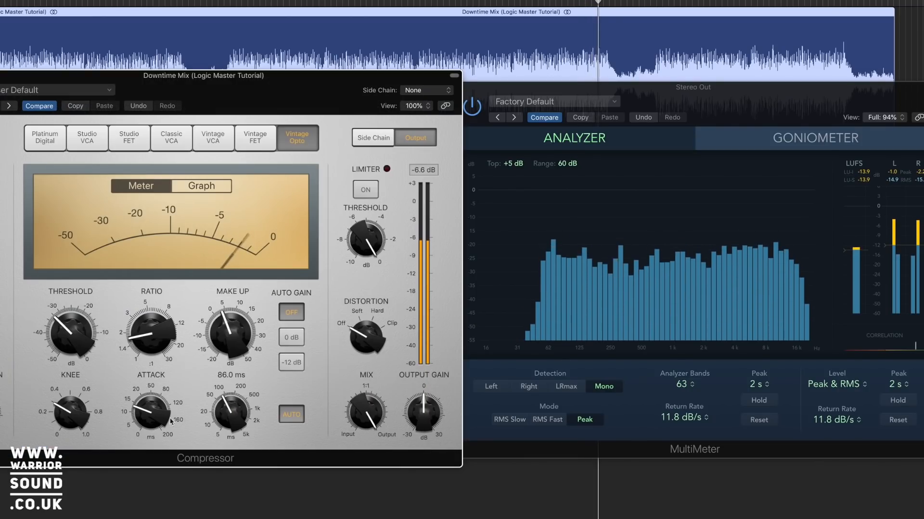
pyautogui.moveTo(152, 422)
pyautogui.moveTo(152, 422); pyautogui.dragTo(153, 420)
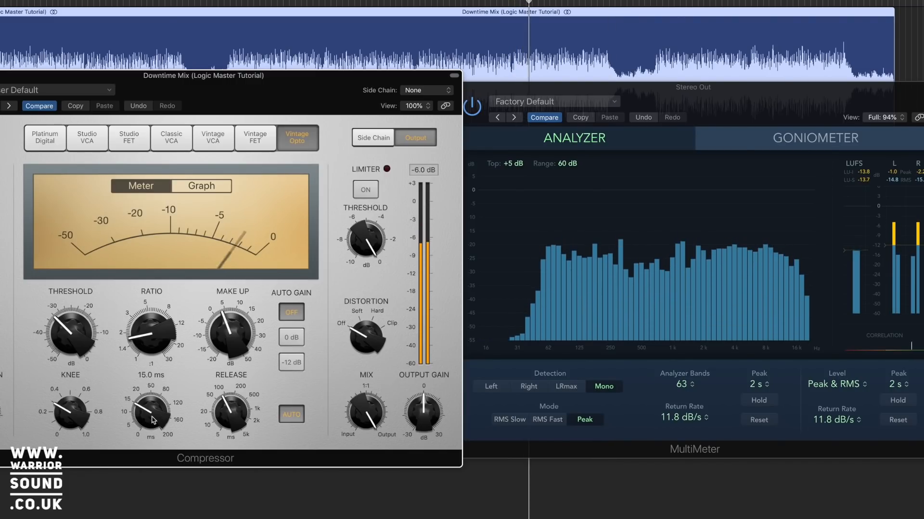
pyautogui.moveTo(152, 420)
pyautogui.mouseDown()
pyautogui.moveTo(151, 428)
pyautogui.moveTo(155, 420)
pyautogui.mouseUp()
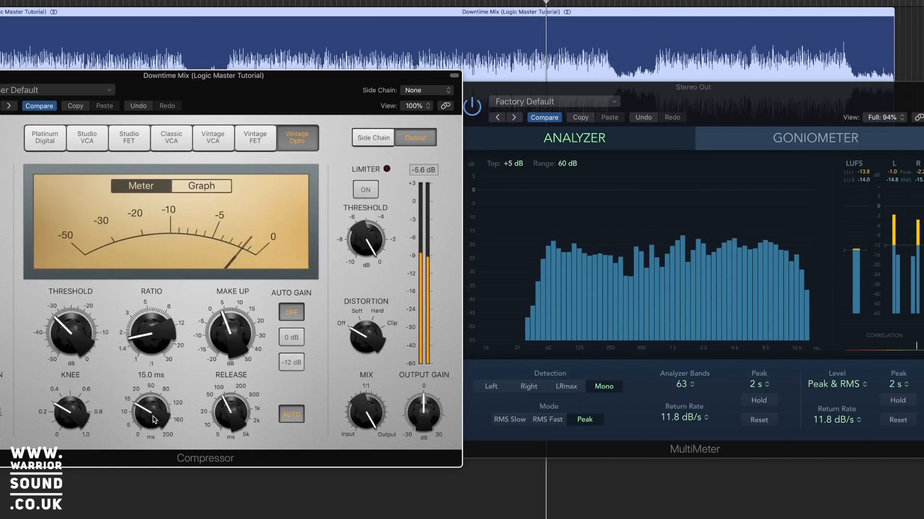
pyautogui.press('space')
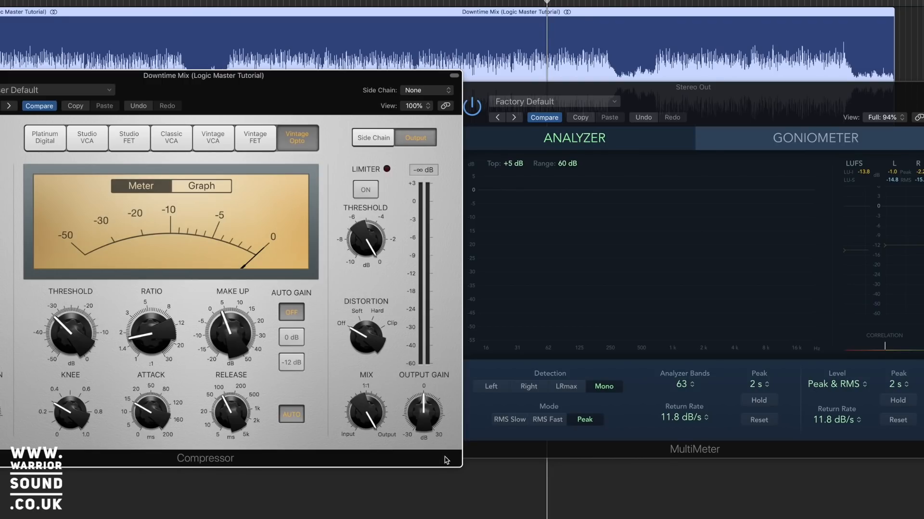
# Play the mix to check the Compressor, Limiter and MultiMeter levels, and clear the plug-in windows from view
pyautogui.press('space')
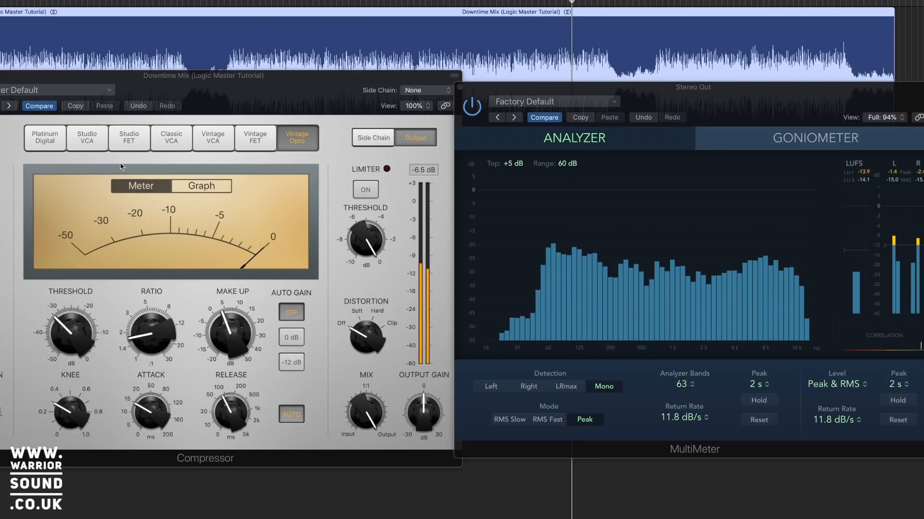
pyautogui.press('space')
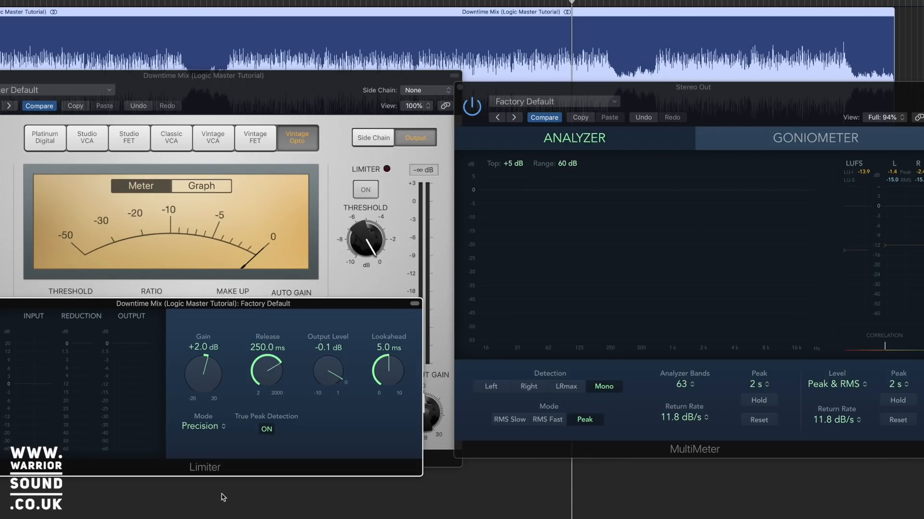
pyautogui.press('space')
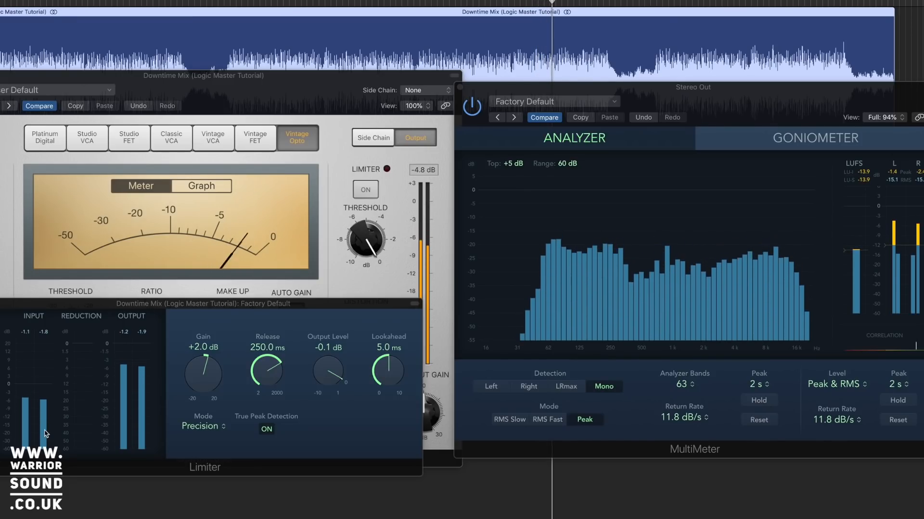
pyautogui.moveTo(215, 297)
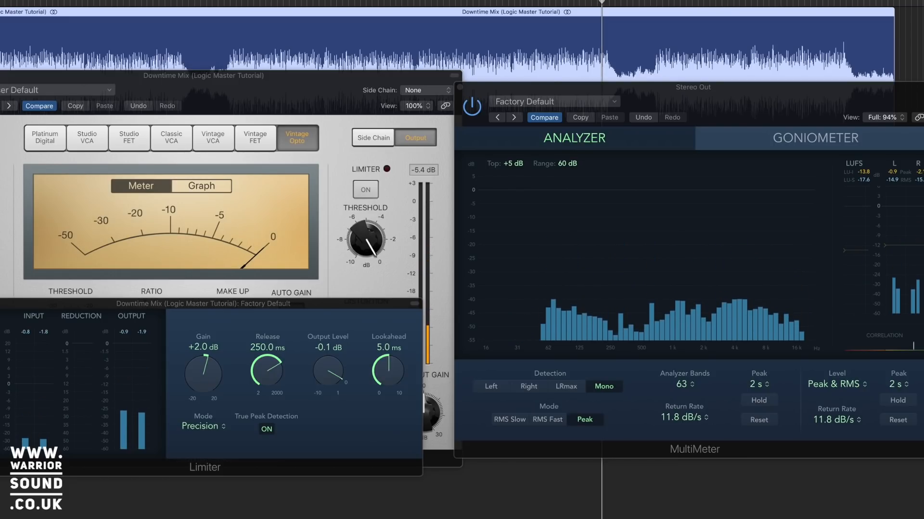
pyautogui.click(0, 303)
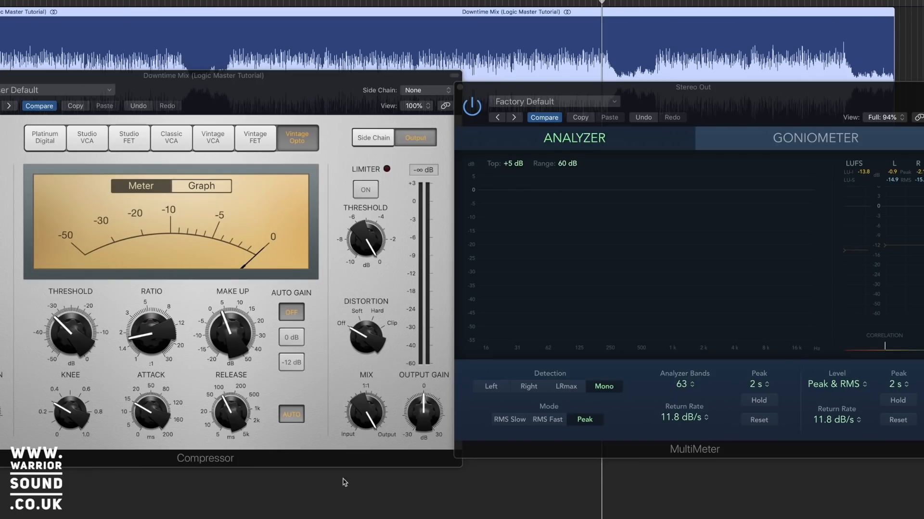
pyautogui.press('super+w')
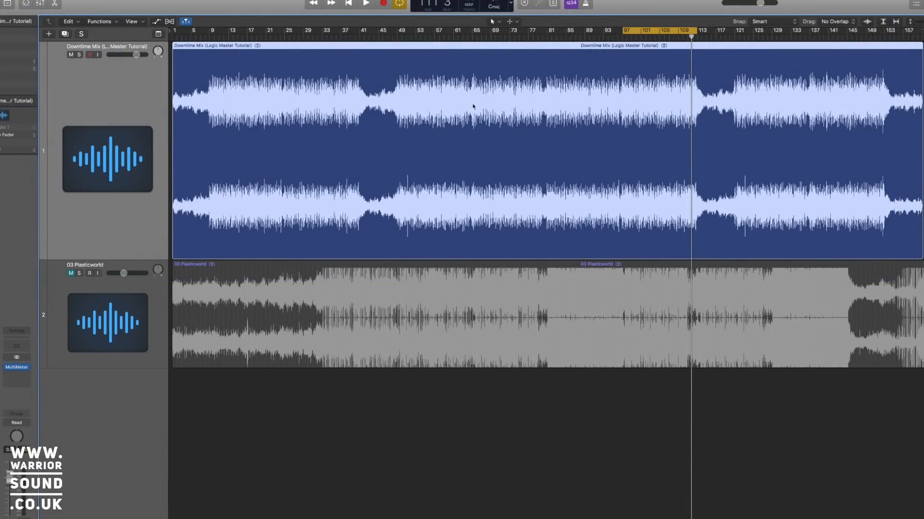
# Turn off the cycle range and add a very short fade-in at the start of the Downtime Mix region
pyautogui.click(646, 31)
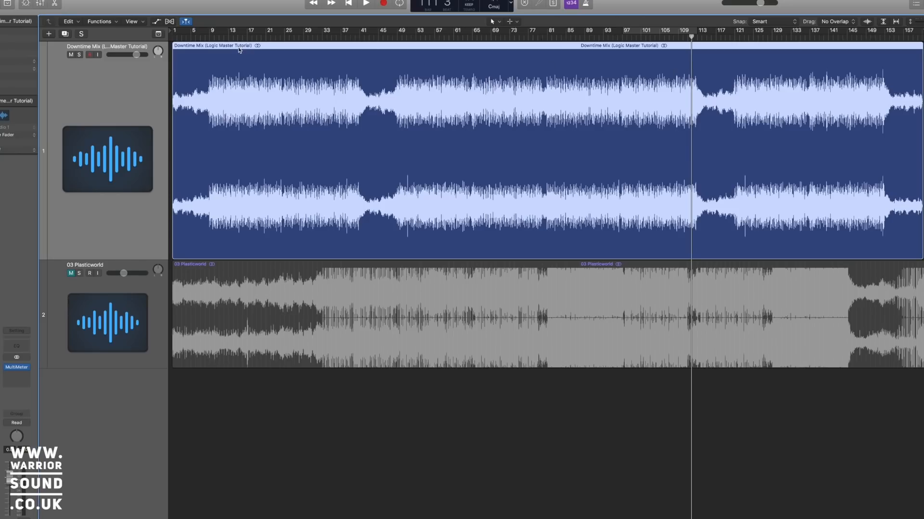
pyautogui.click(173, 36)
pyautogui.scroll(10, 186, 68)
pyautogui.hscroll(-15, 186, 68)
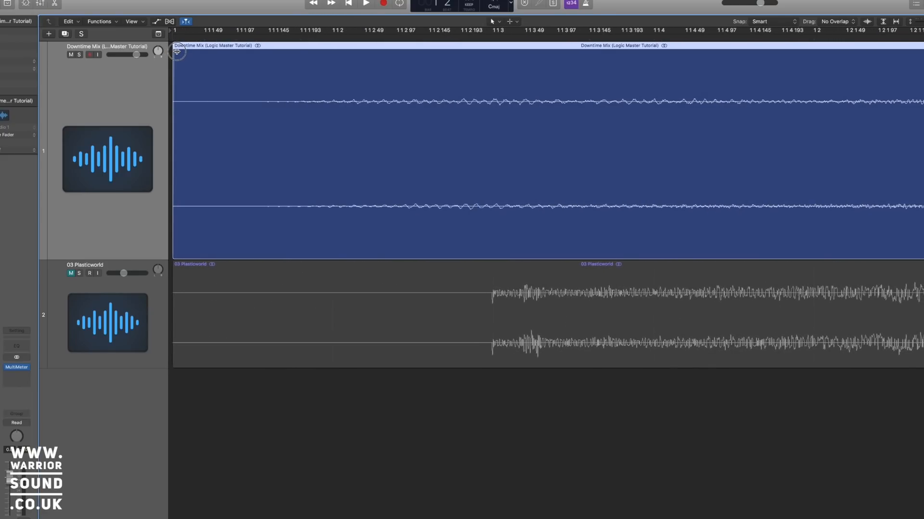
pyautogui.scroll(-15, 235, 84)
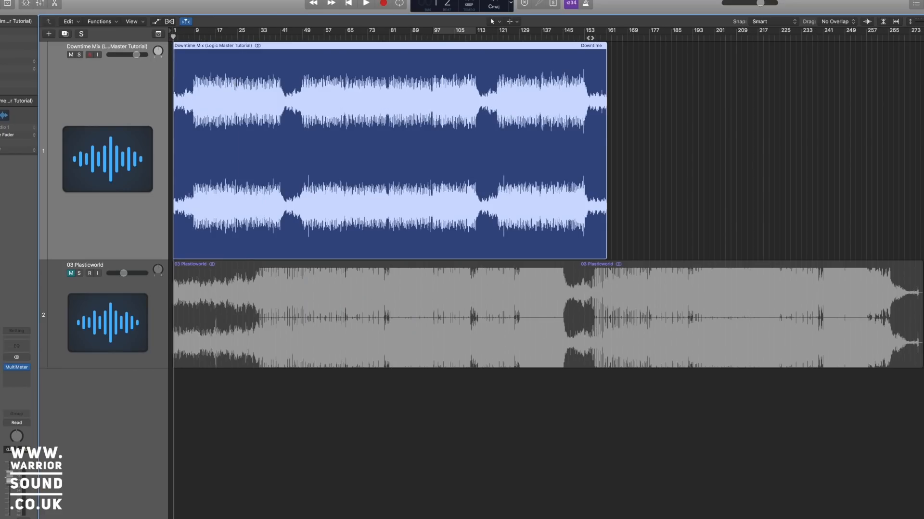
# Add a very short fade-out at the end of the Downtime Mix region and place the playhead at bar 58
pyautogui.click(605, 38)
pyautogui.scroll(15, 628, 71)
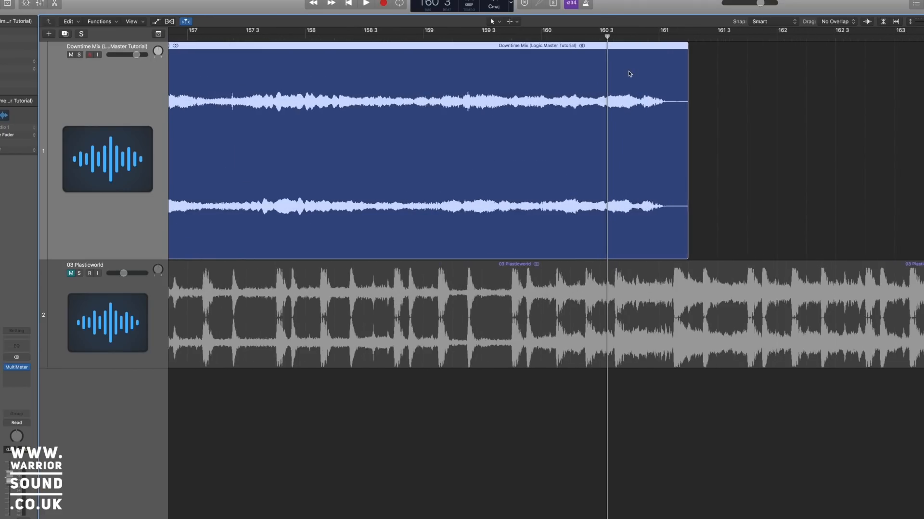
pyautogui.moveTo(709, 48); pyautogui.dragTo(707, 48)
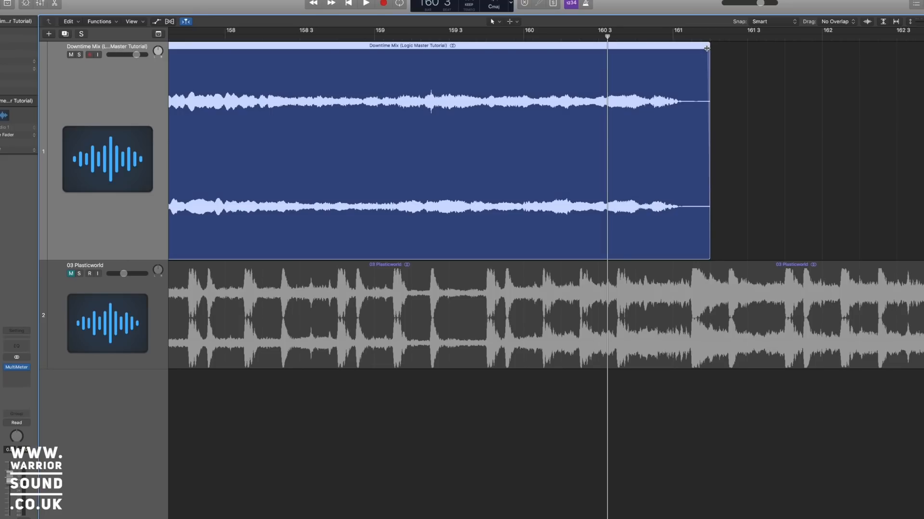
pyautogui.scroll(-10, 722, 61)
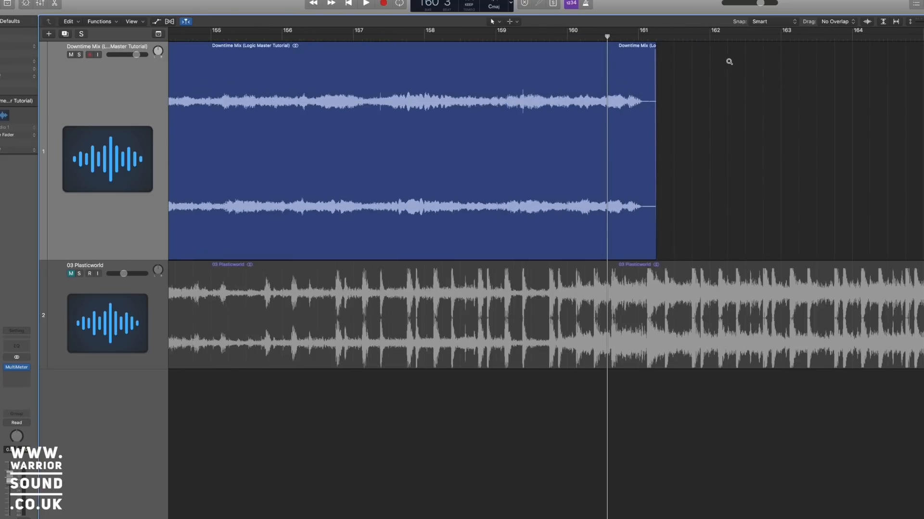
pyautogui.scroll(-8, 729, 61)
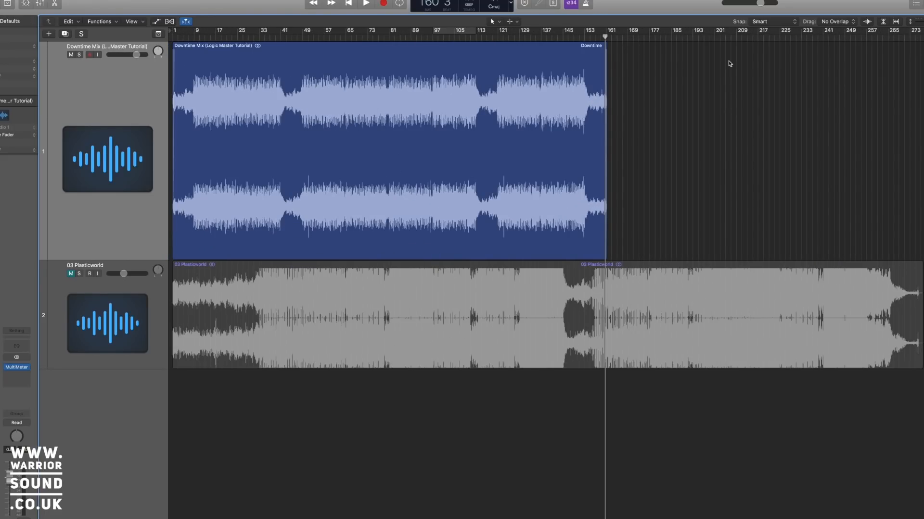
pyautogui.moveTo(605, 37); pyautogui.dragTo(327, 65)
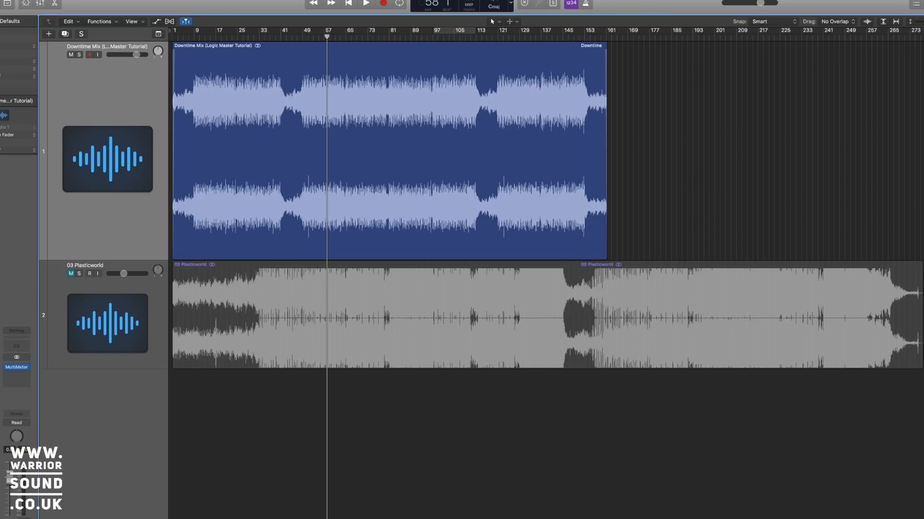
# Enable the low-cut band in the Downtime Mix's Channel EQ and set its frequency to 25 Hz
pyautogui.press('v')
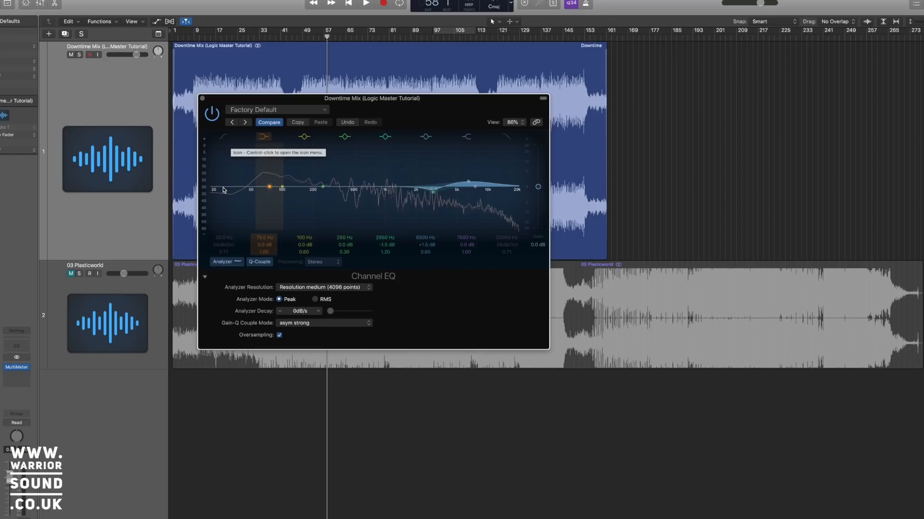
pyautogui.click(224, 137)
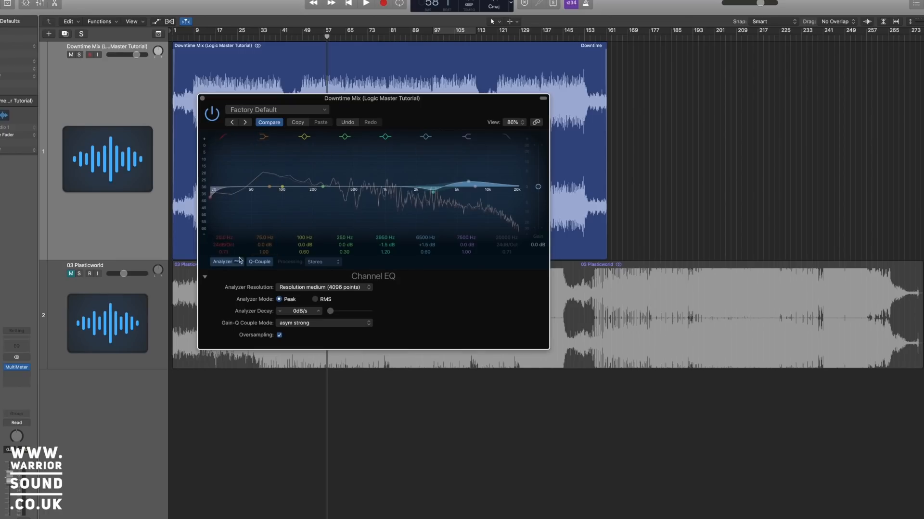
pyautogui.click(219, 238)
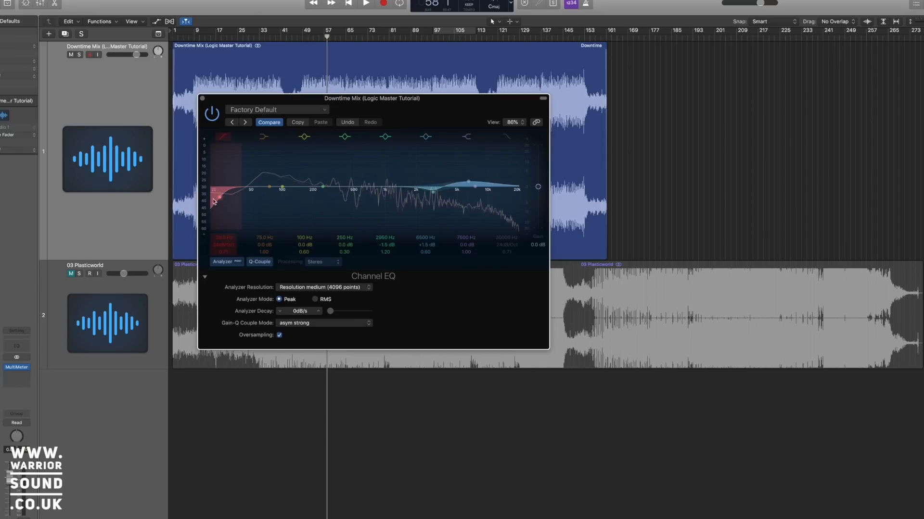
# Place the Stereo Out MultiMeter beside the Channel EQ and compare the playing mix with the low cut on and off
pyautogui.click(16, 367)
pyautogui.moveTo(814, 121); pyautogui.dragTo(788, 102)
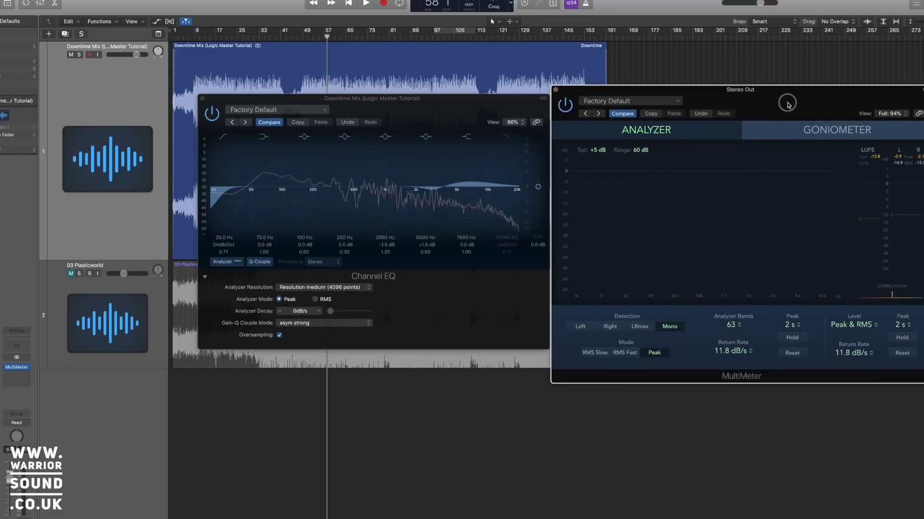
pyautogui.press('space')
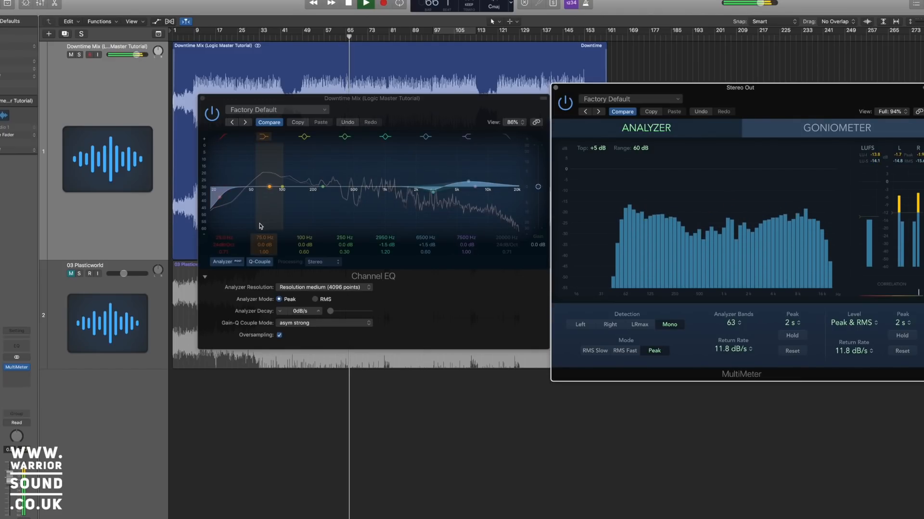
pyautogui.press('space')
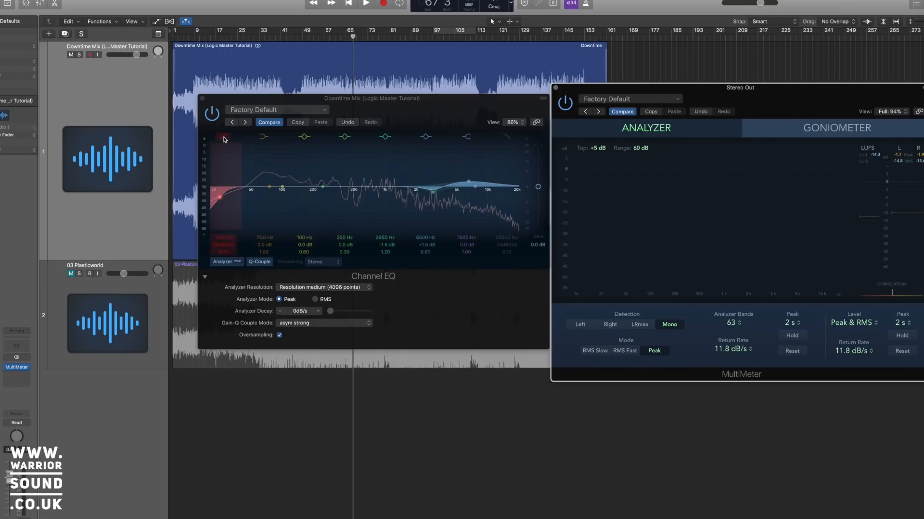
pyautogui.click(223, 139)
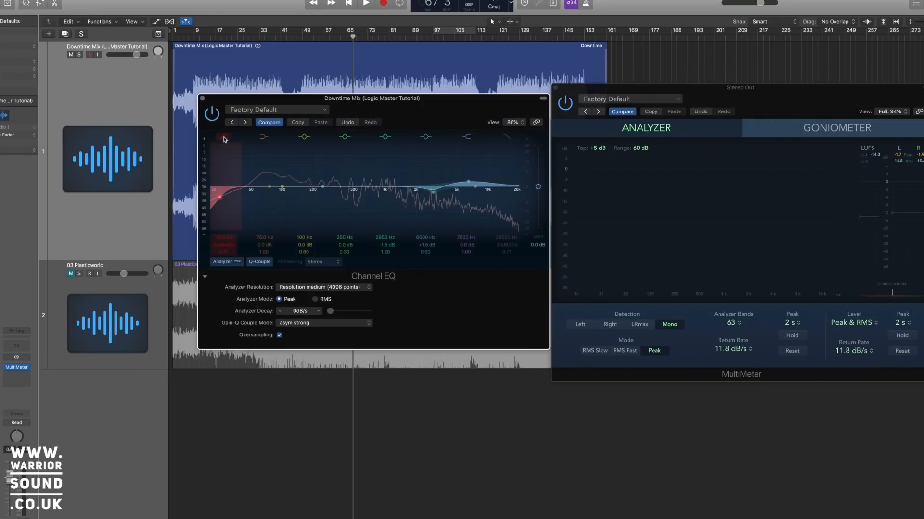
pyautogui.press('space')
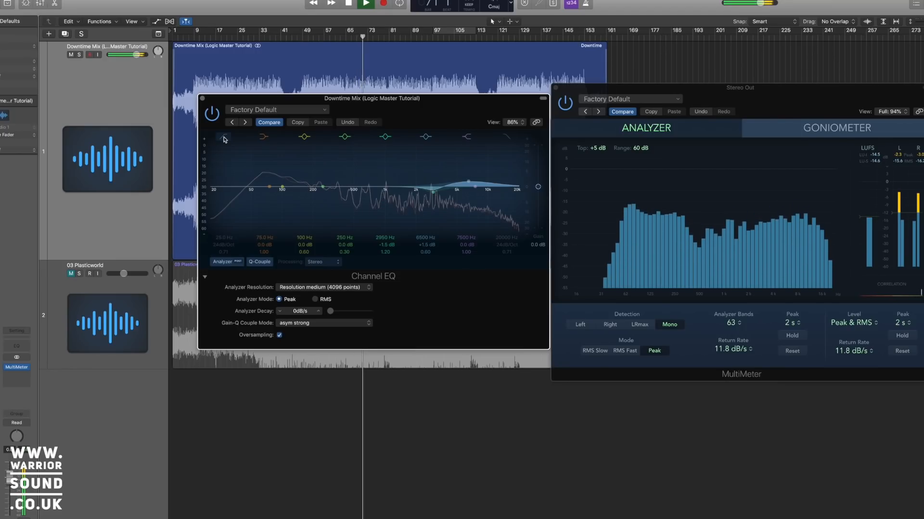
pyautogui.click(223, 139)
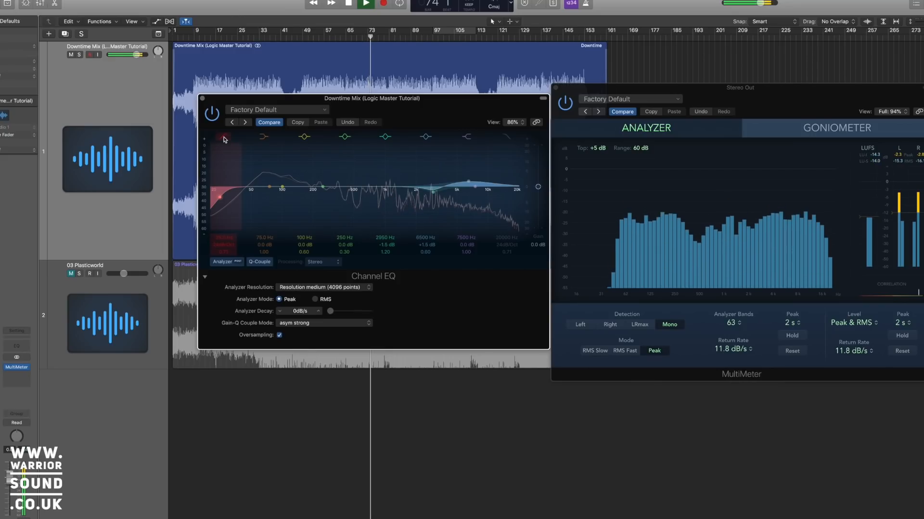
# Compare the playing mix with the low cut off and on, then with the whole Channel EQ bypassed and active, and close both plug-in windows
pyautogui.click(224, 138)
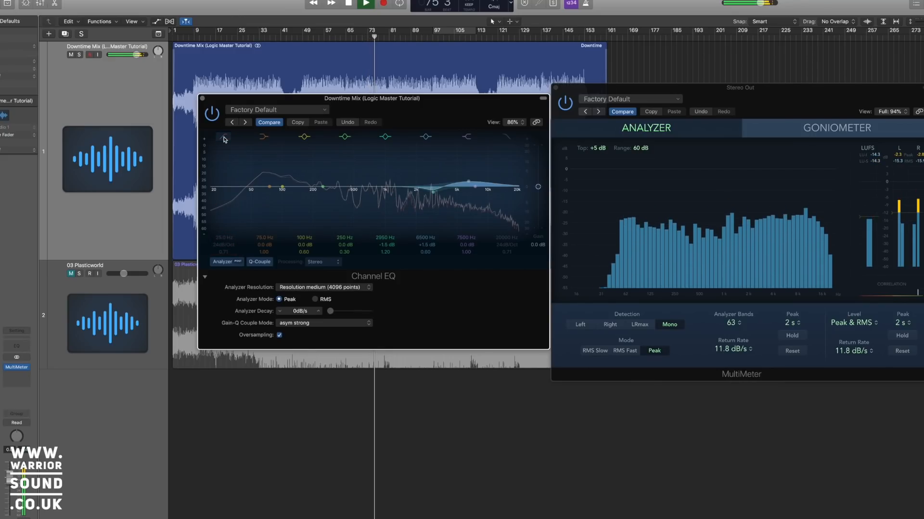
pyautogui.click(223, 139)
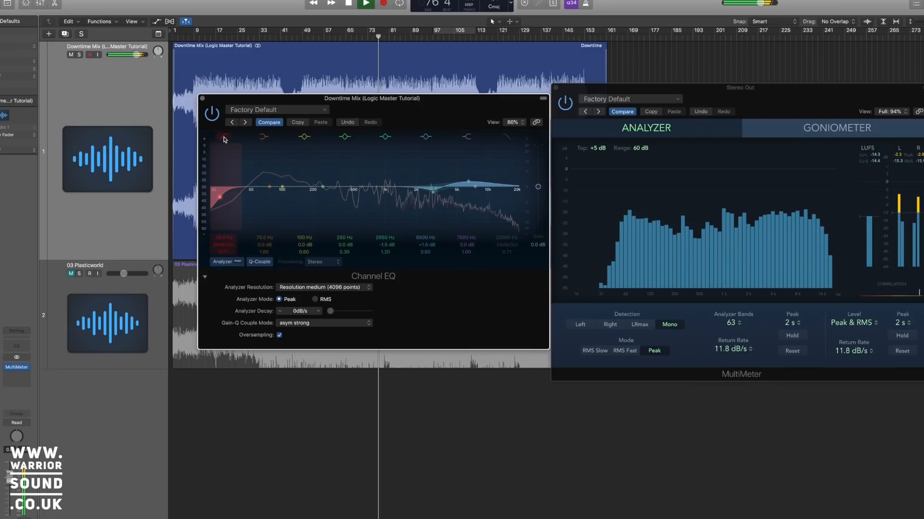
pyautogui.press('space')
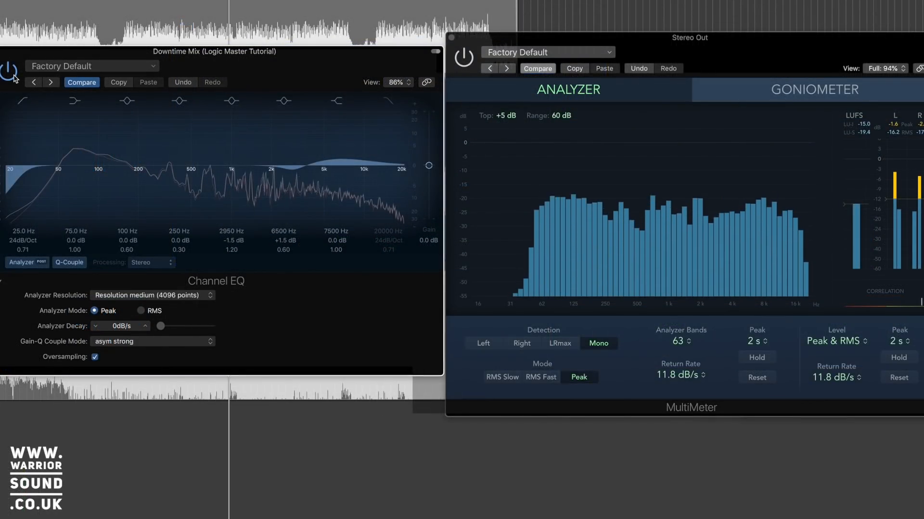
pyautogui.click(216, 118)
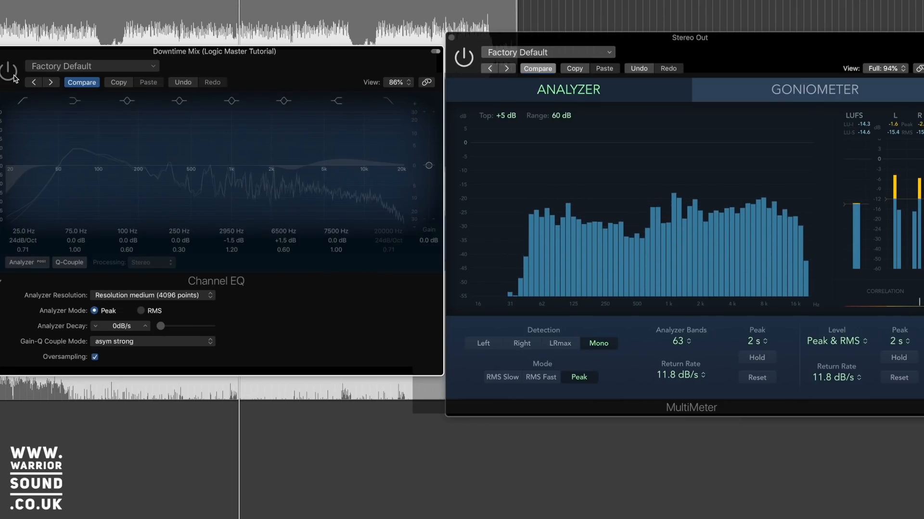
pyautogui.click(14, 76)
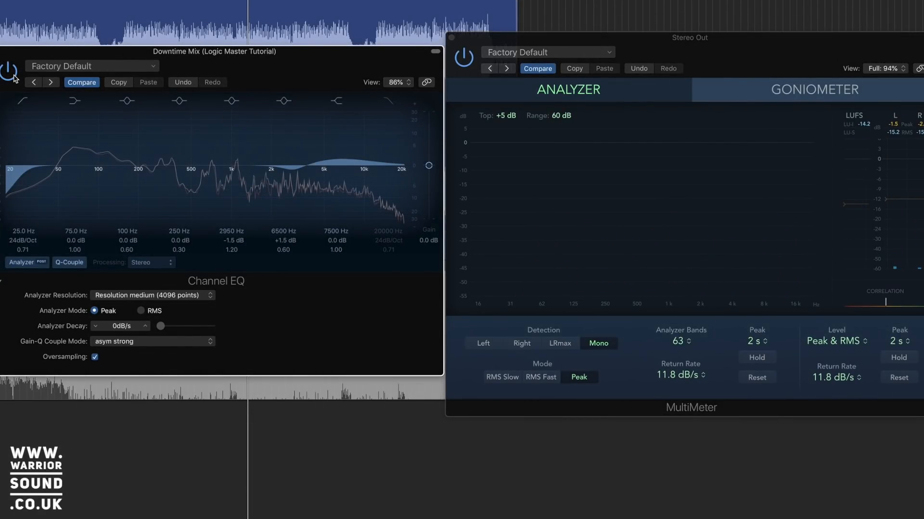
pyautogui.click(2, 52)
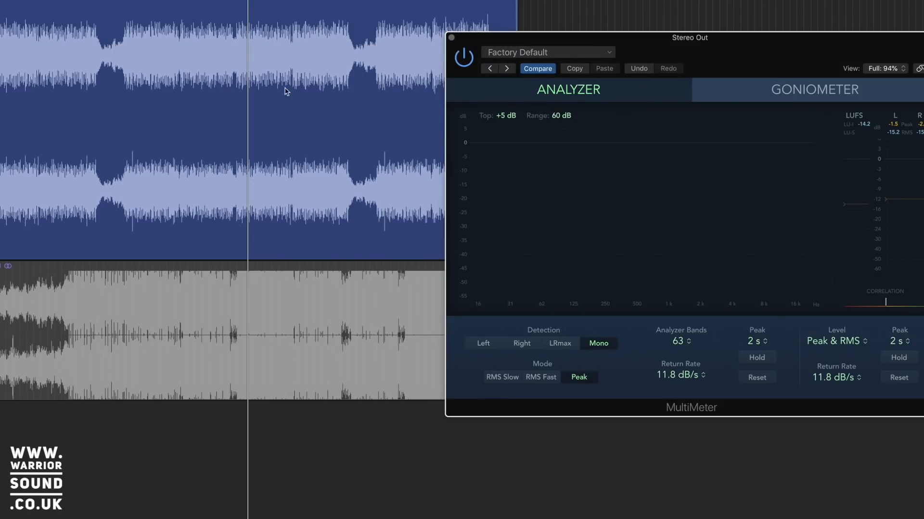
pyautogui.click(450, 38)
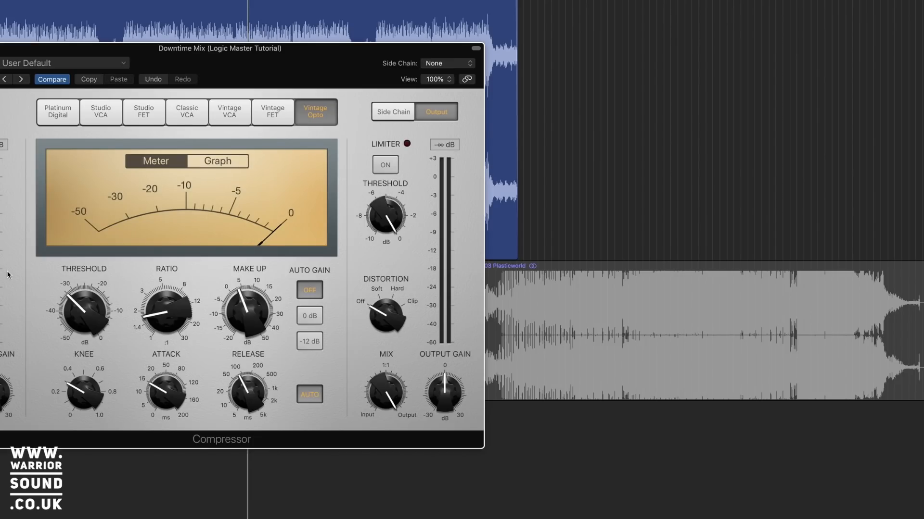
# Audition the Soft and Clip distortion modes of the Downtime Mix's Compressor during playback and settle on Soft
pyautogui.moveTo(374, 308); pyautogui.dragTo(378, 297)
pyautogui.press('space')
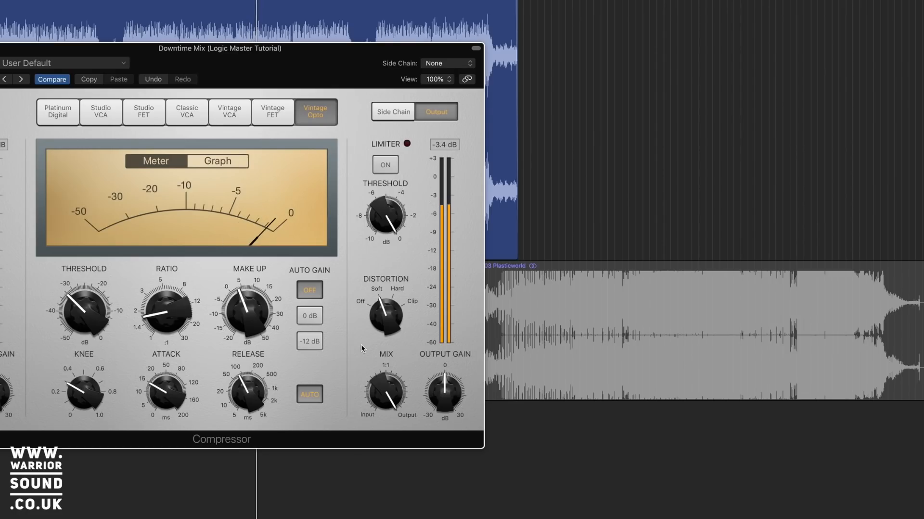
pyautogui.moveTo(393, 331); pyautogui.dragTo(393, 312)
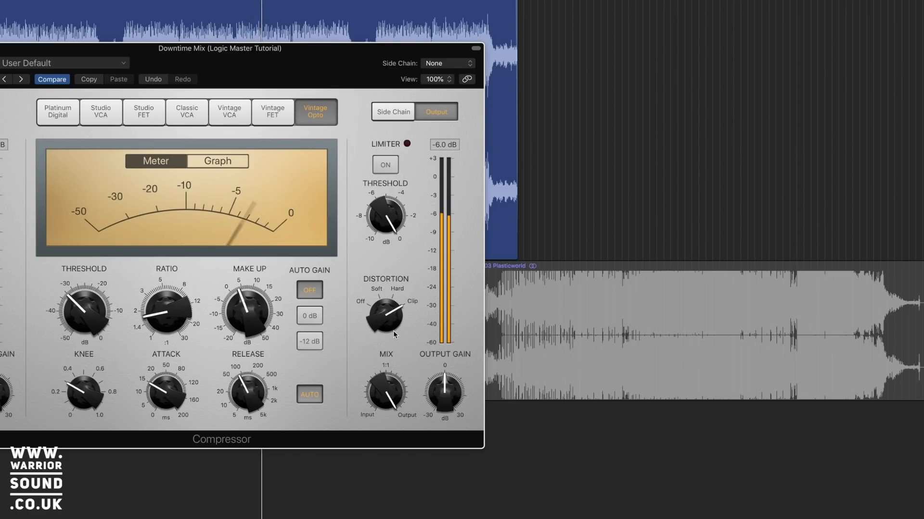
pyautogui.moveTo(393, 318); pyautogui.dragTo(366, 318)
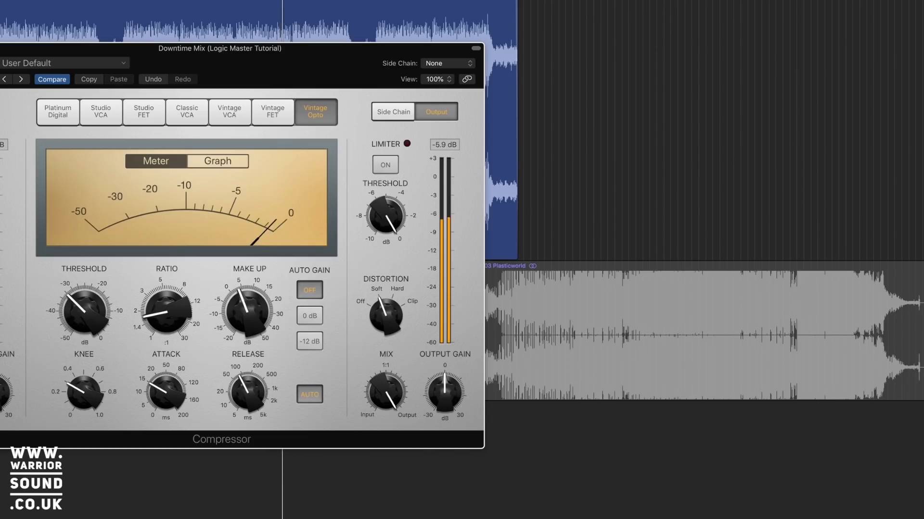
# Show the Stereo Out MultiMeter beside the Compressor and lower the Compressor's output gain to slightly below 0 dB
pyautogui.click(2, 269)
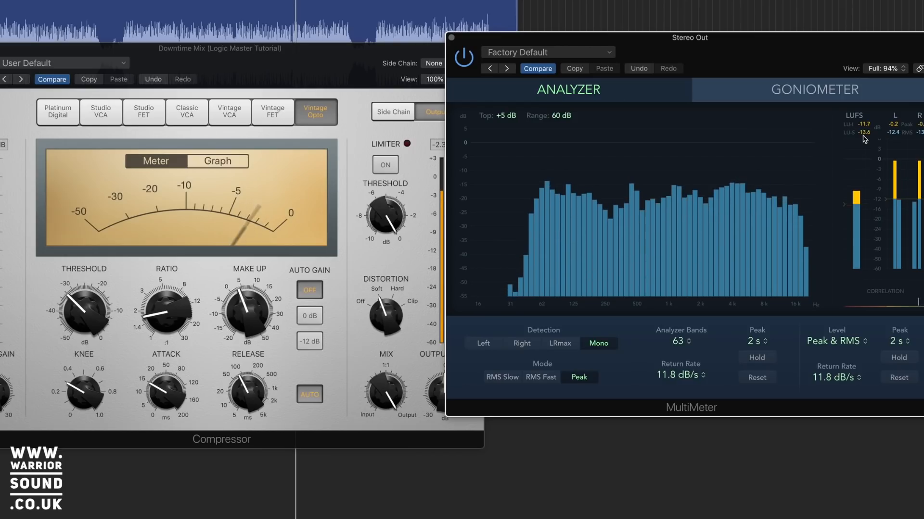
pyautogui.moveTo(336, 70); pyautogui.dragTo(310, 68)
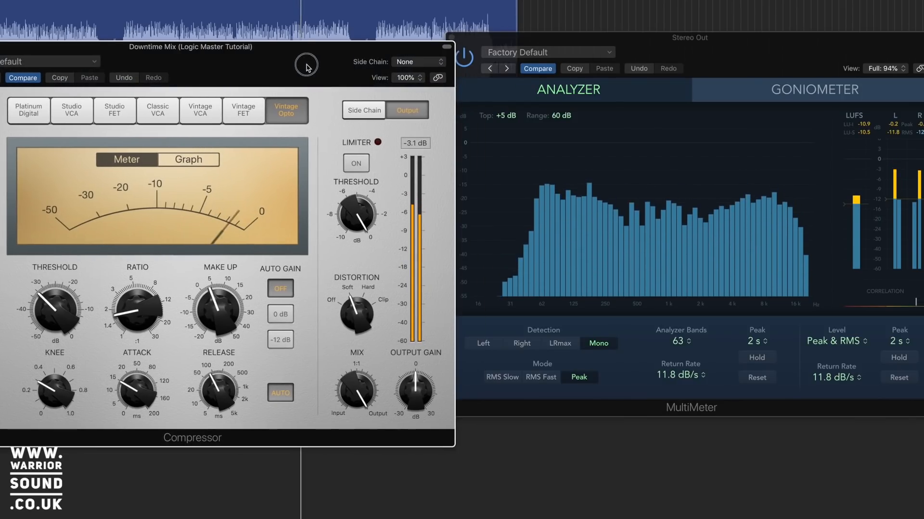
pyautogui.moveTo(439, 379); pyautogui.dragTo(404, 446)
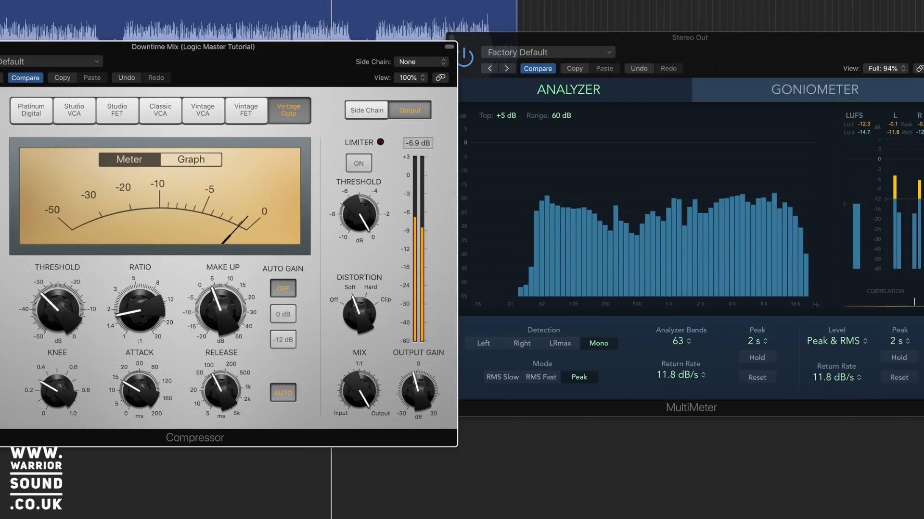
pyautogui.press('space')
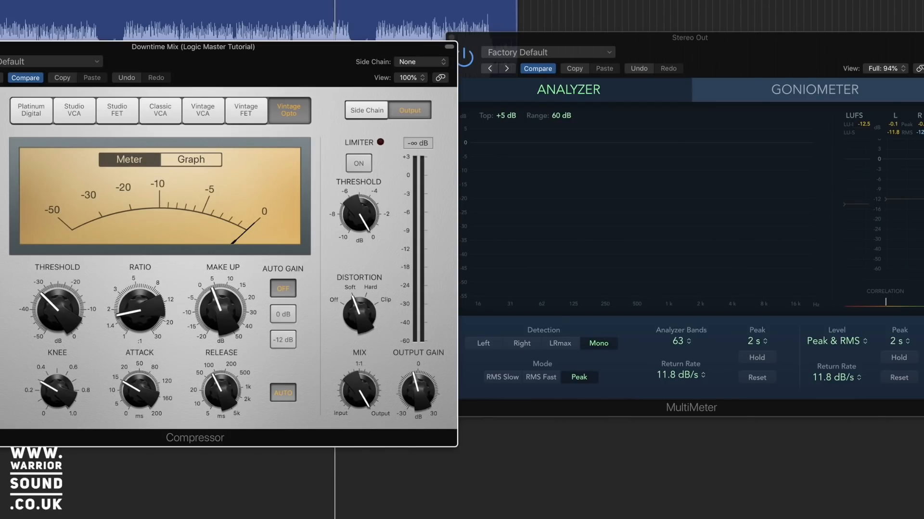
# Check the mix's loudness on the MultiMeter during playback, then play the mix again from its beginning
pyautogui.press('space')
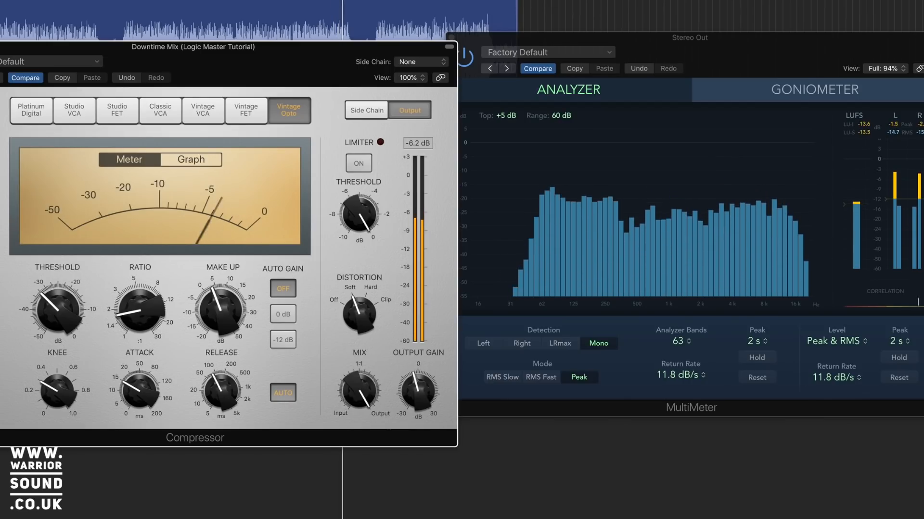
pyautogui.press('space')
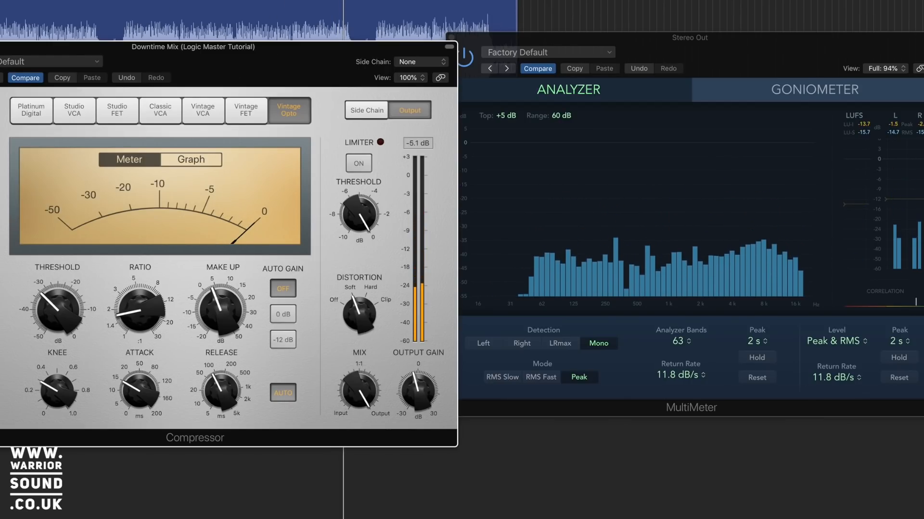
pyautogui.click(513, 24)
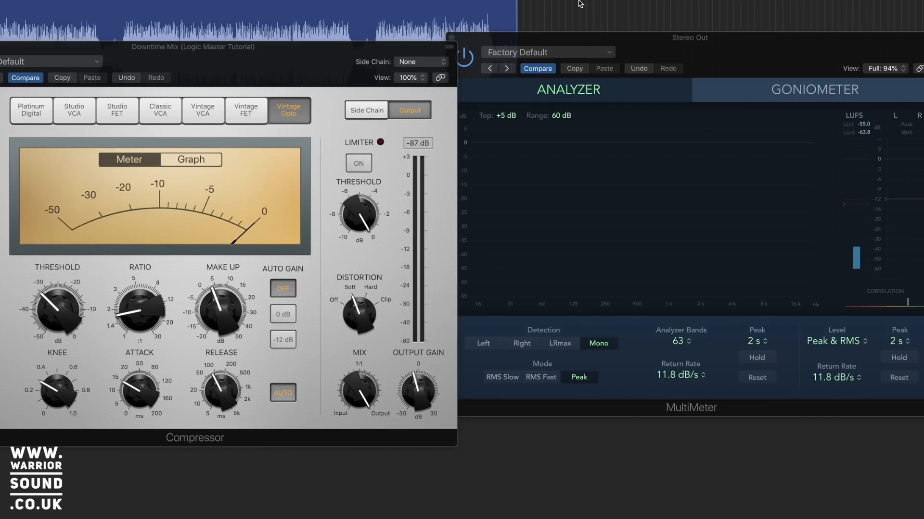
pyautogui.press('space')
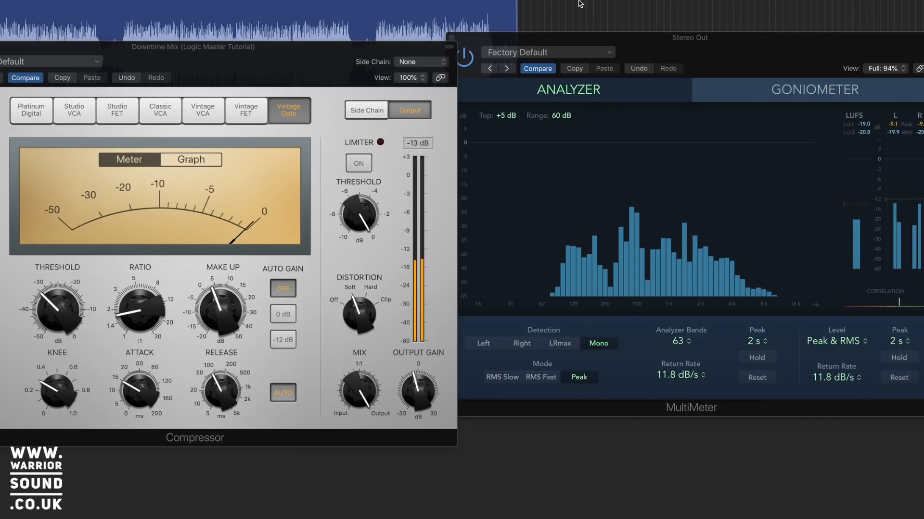